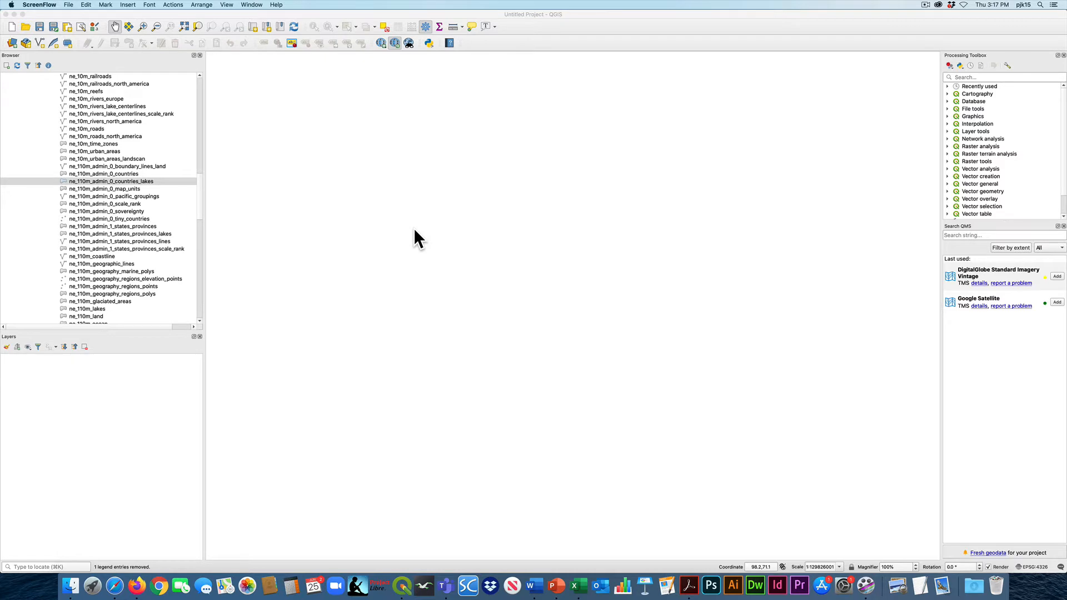
Step: Add the ne_110m_admin_0_countries_lakes layer to the project twice
click(140, 181)
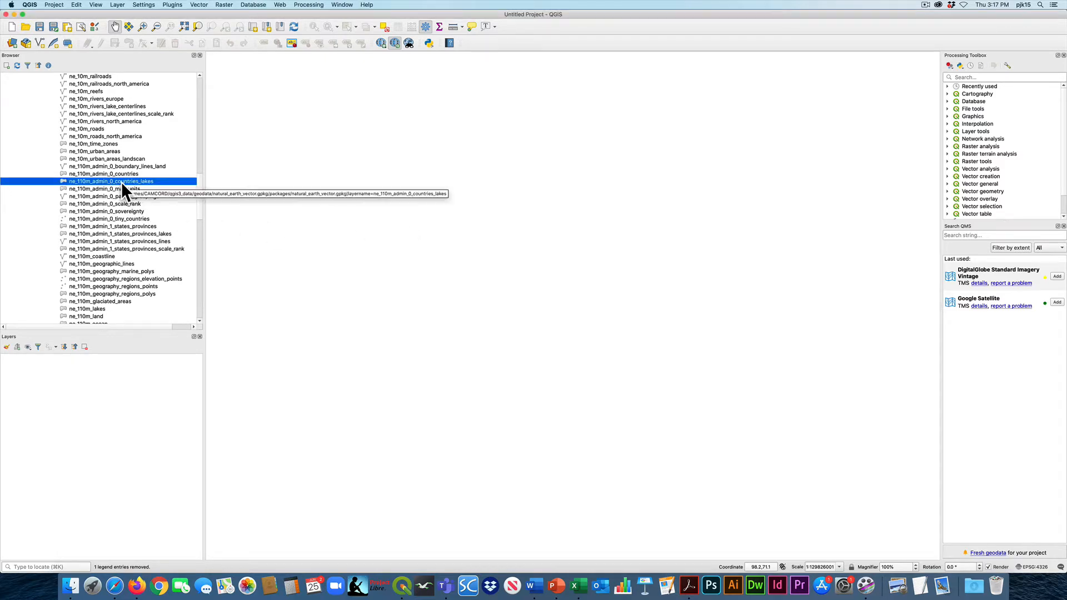
drag(123, 183, 109, 372)
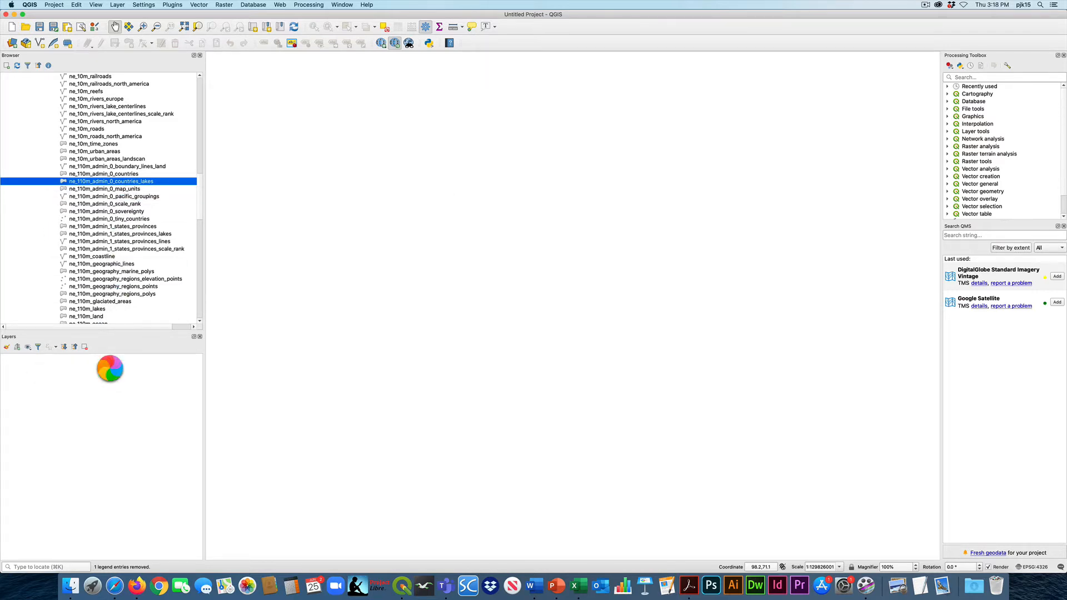
drag(120, 182, 106, 395)
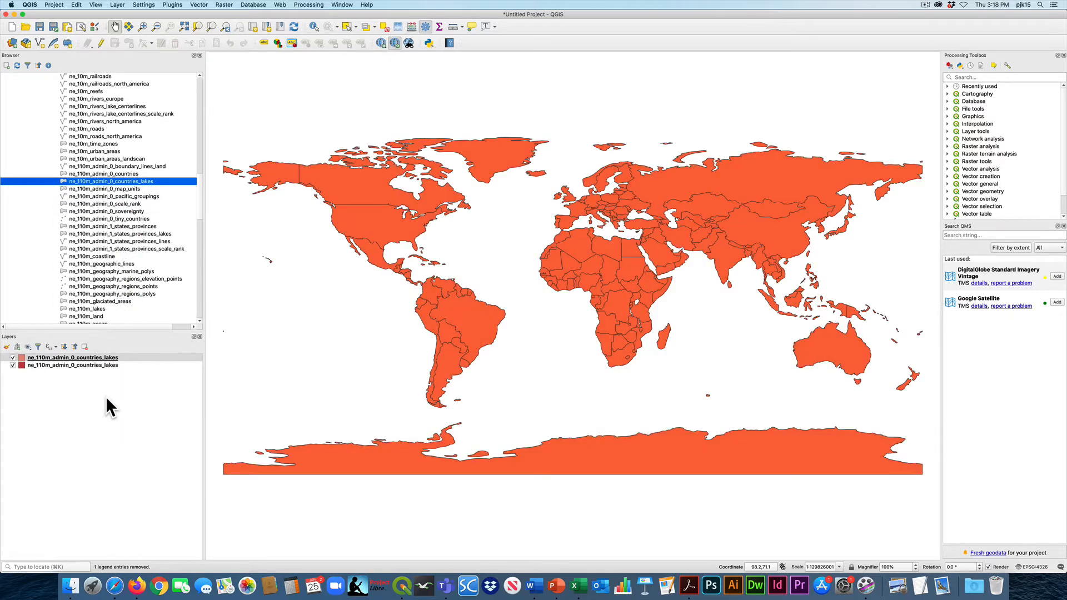
Step: Rename the upper ne_110m_admin_0_countries_lakes layer as Economy
double_click(71, 360)
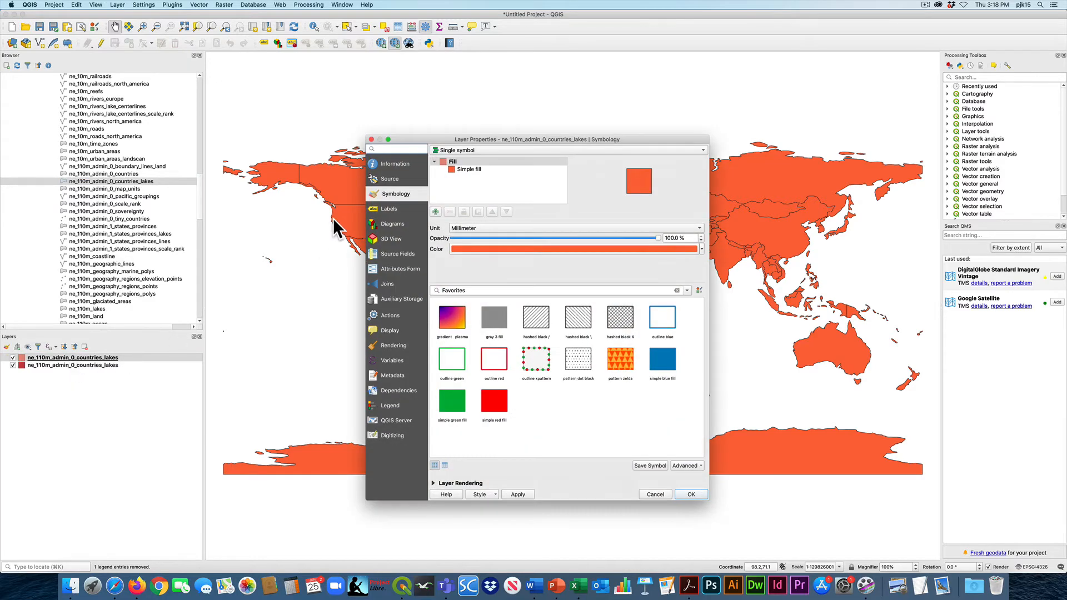
click(395, 178)
drag(554, 164, 464, 165)
text(Economy)
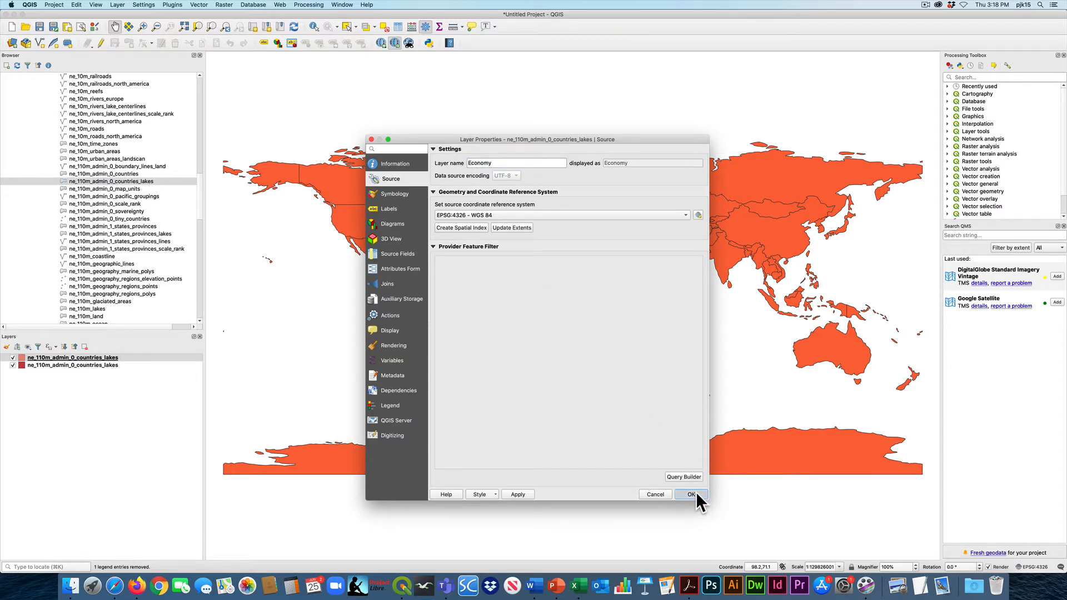
click(694, 493)
Step: Rename the remaining ne_110m_admin_0_countries_lakes layer as Income
double_click(63, 364)
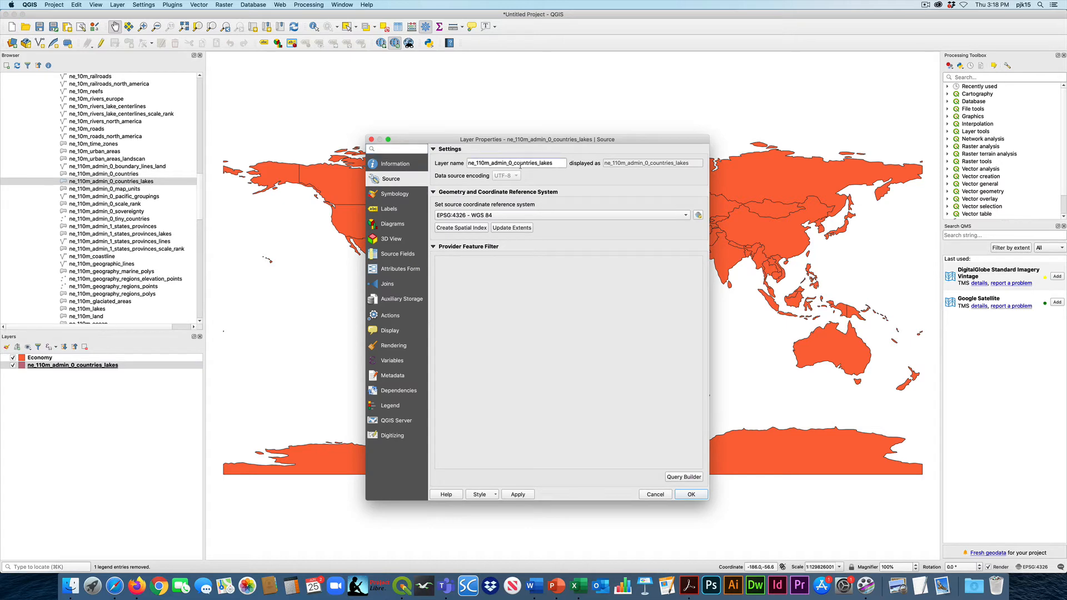
drag(554, 163, 463, 163)
key(BackSpace)
click(695, 493)
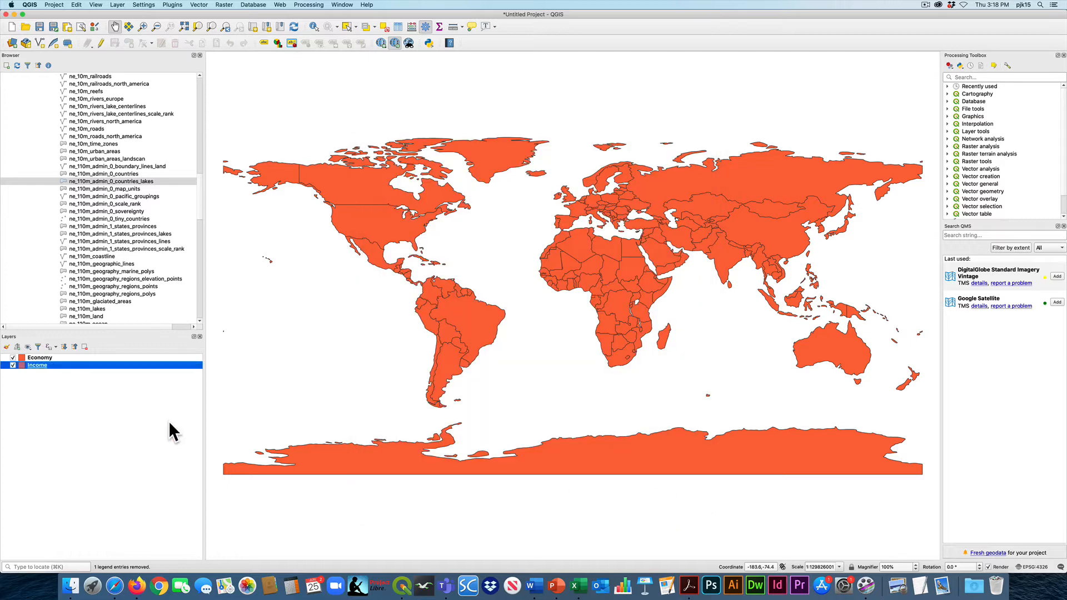
Step: Change the Economy layer's symbology from a single symbol to Graduated
click(45, 358)
double_click(44, 359)
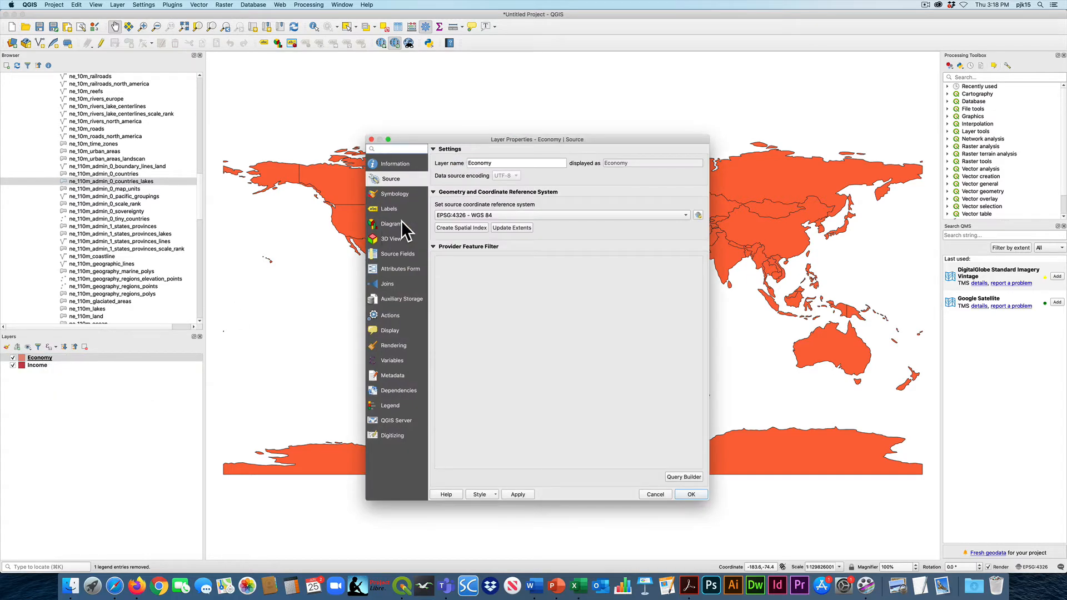
click(396, 194)
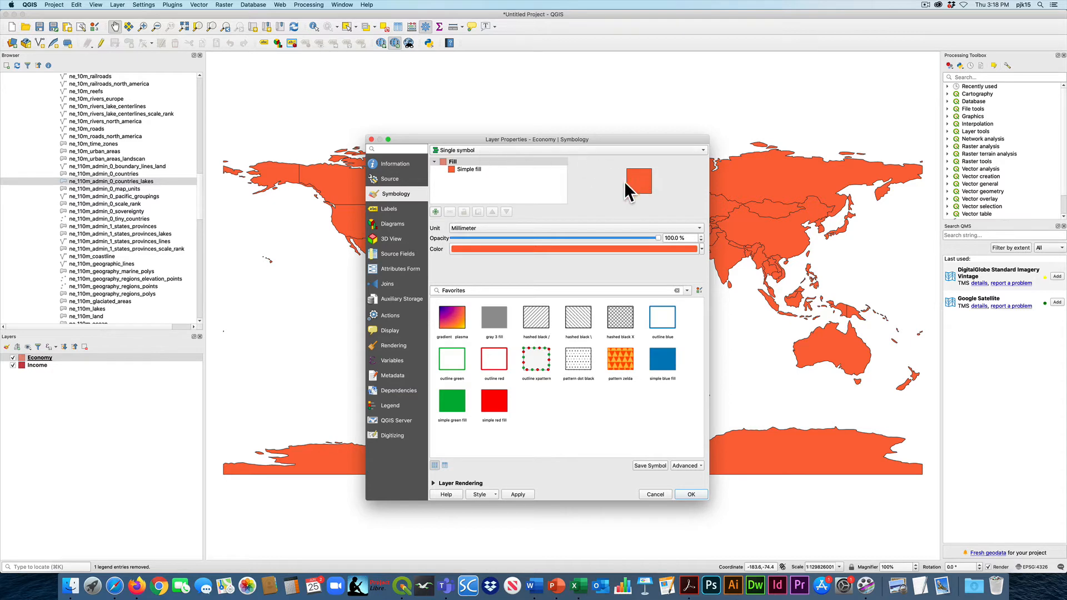
click(703, 149)
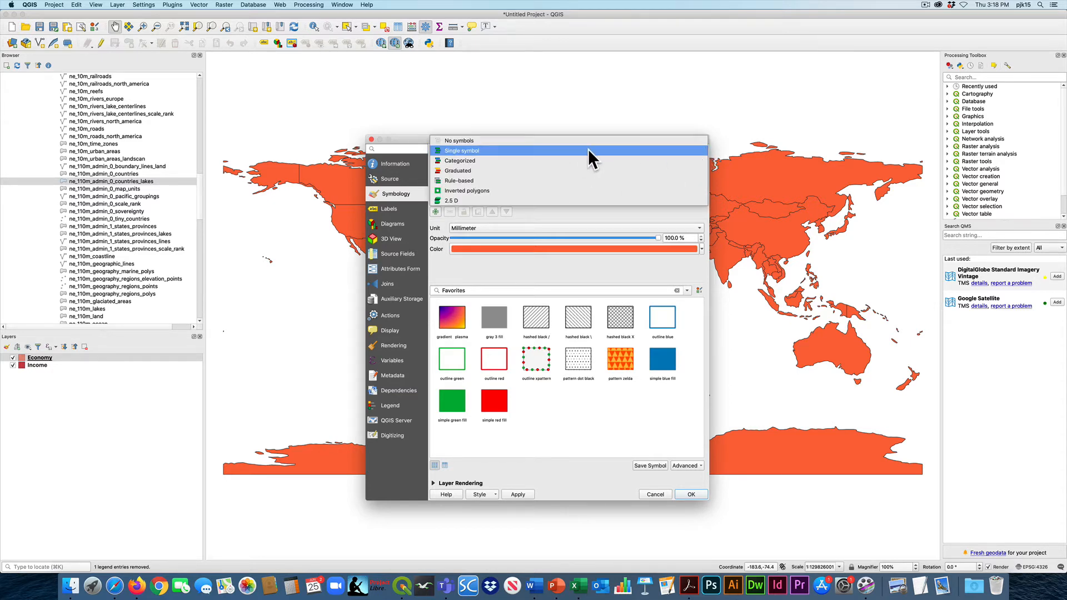
click(474, 171)
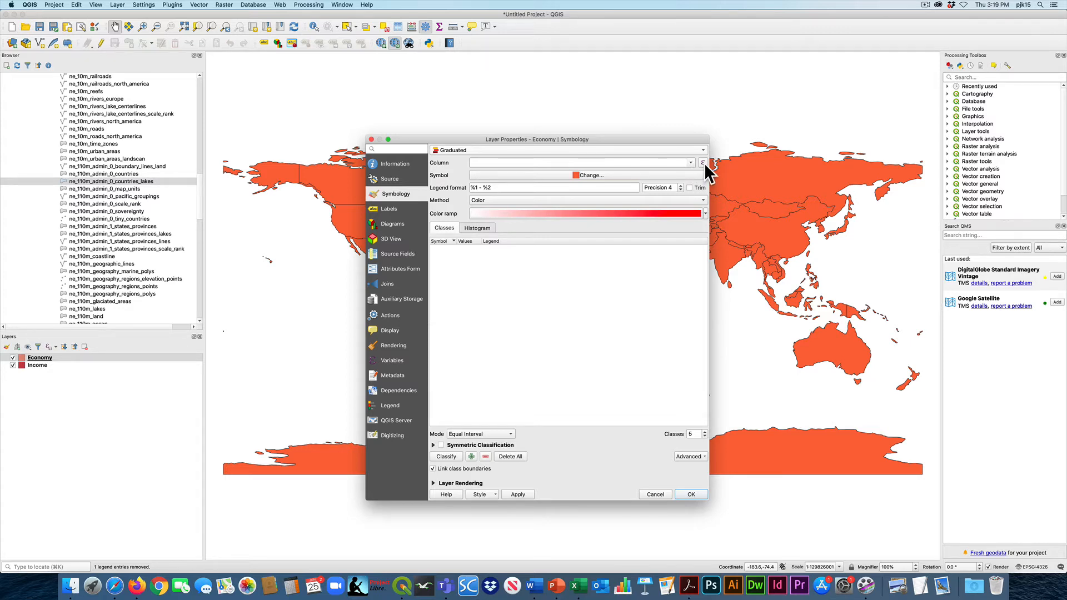
Step: Set the Economy layer's classification column to the expression to_int ( left ( "ECONOMY" , 1 ) )
click(703, 162)
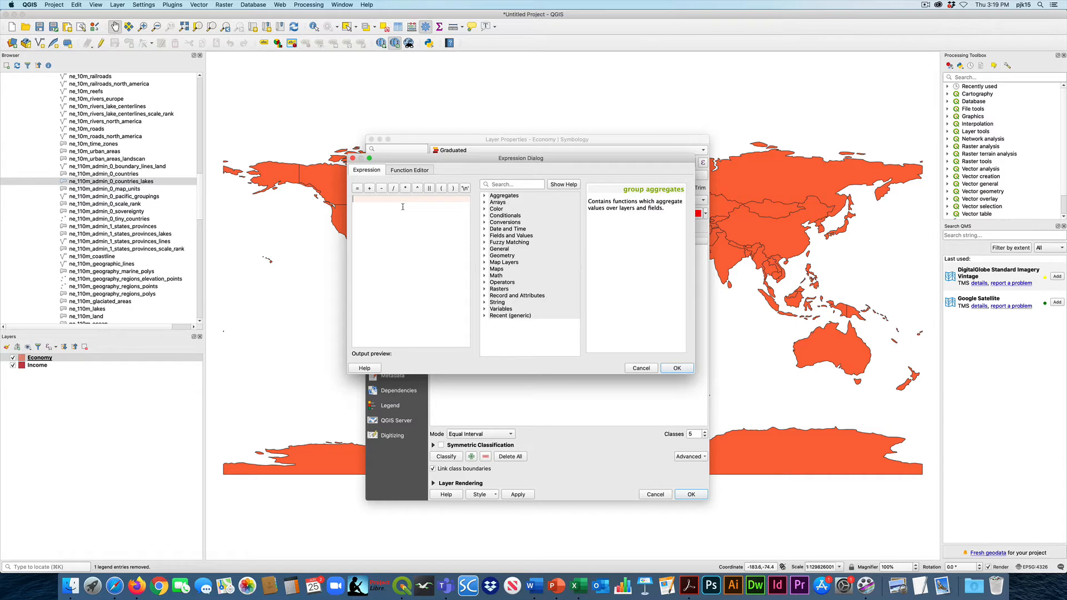
text(to_in)
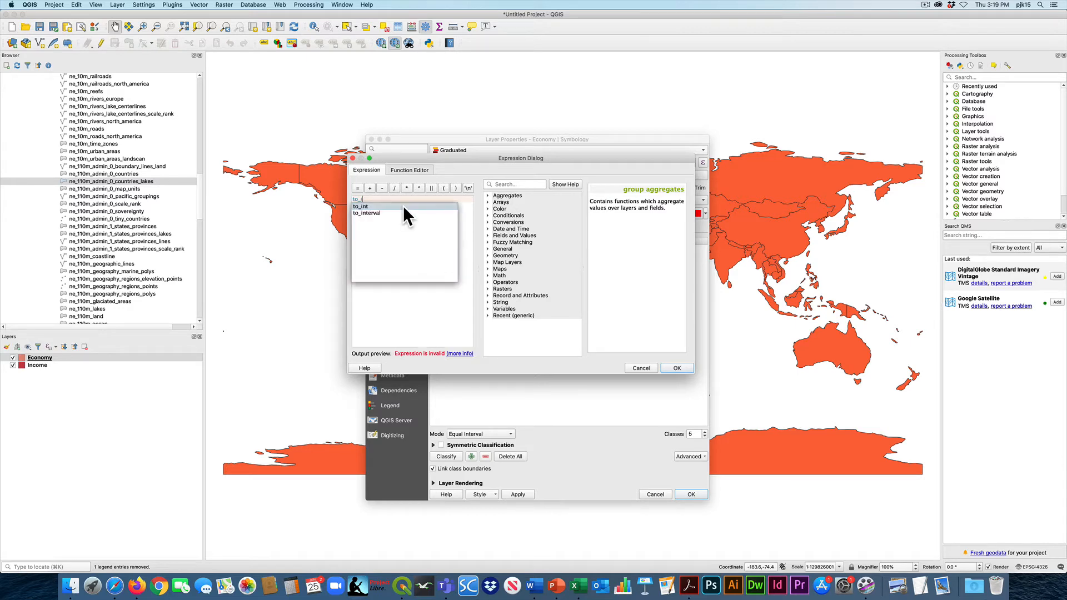
text(t)
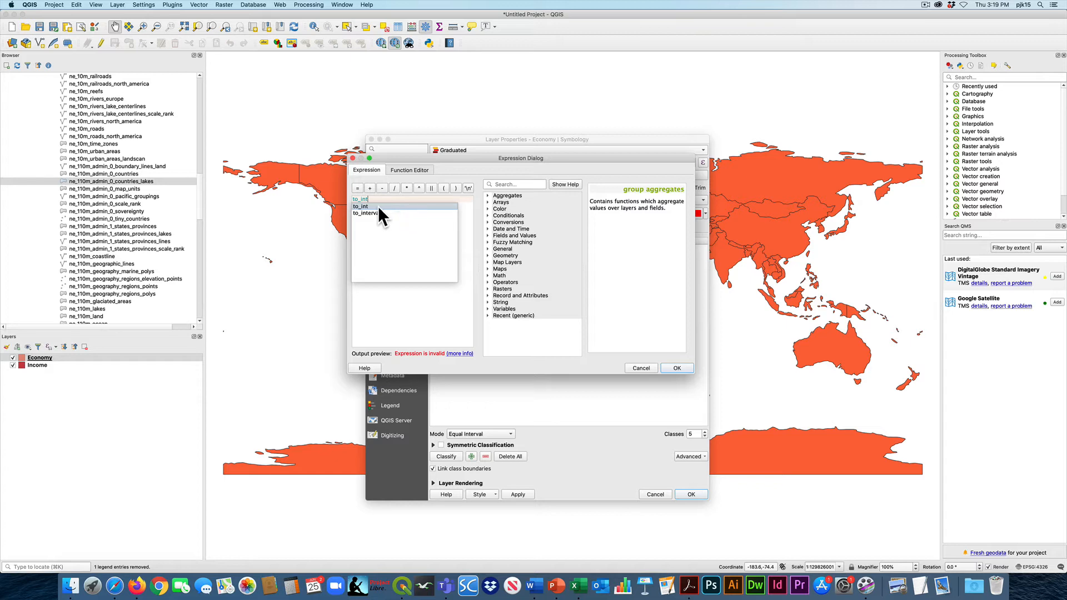
click(443, 188)
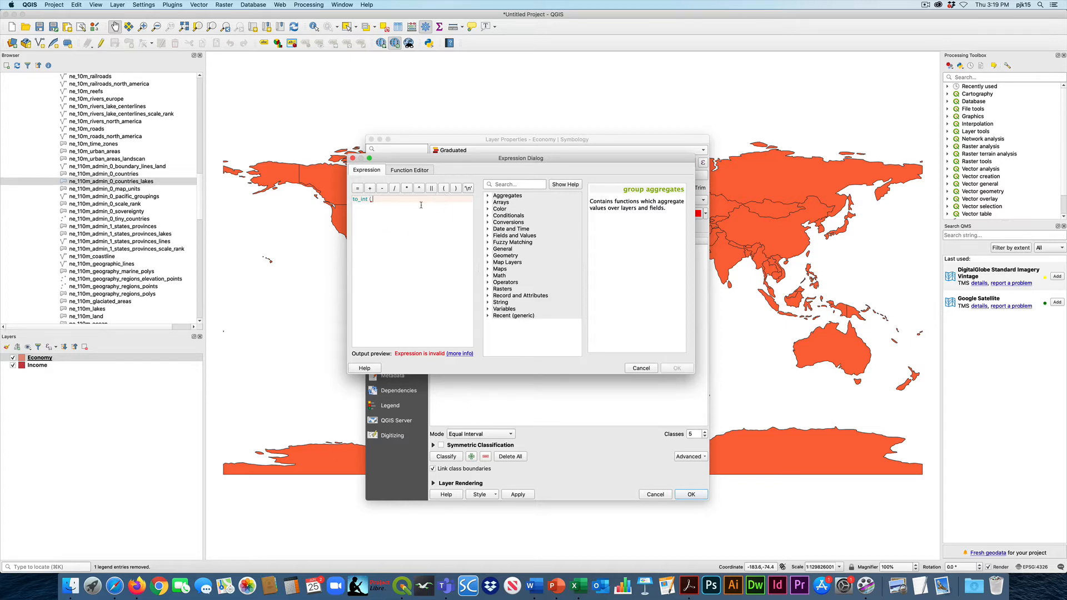
text(left)
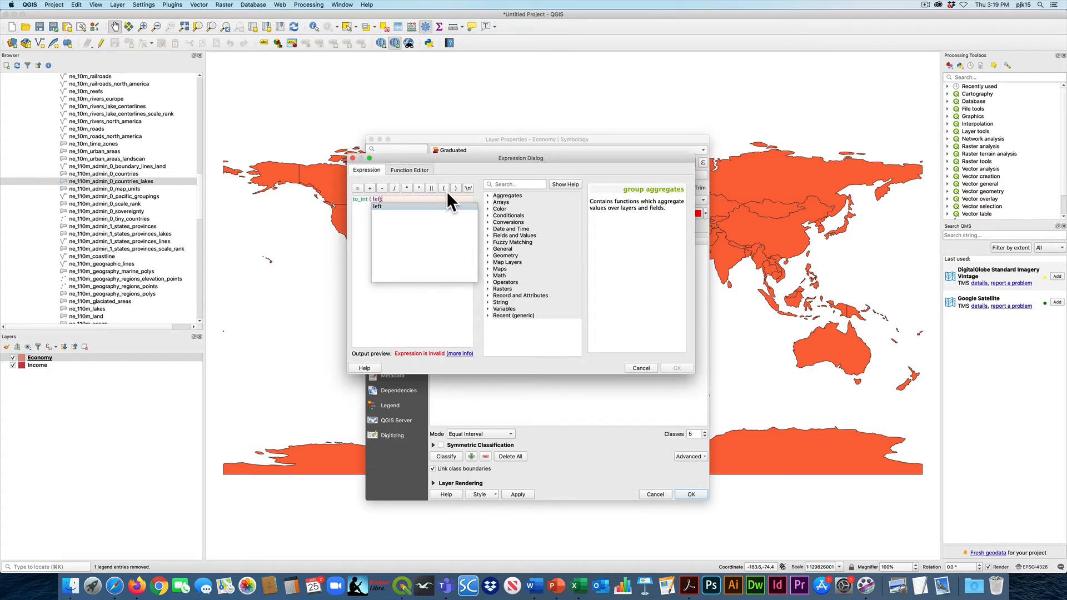
click(446, 190)
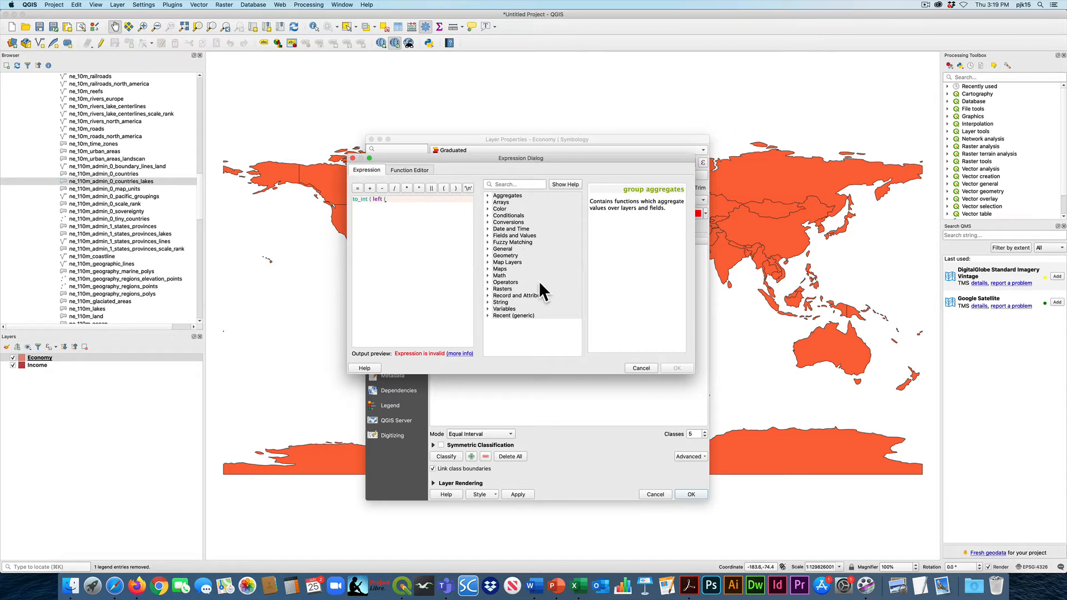
click(487, 235)
scroll(578, 228, down, 3)
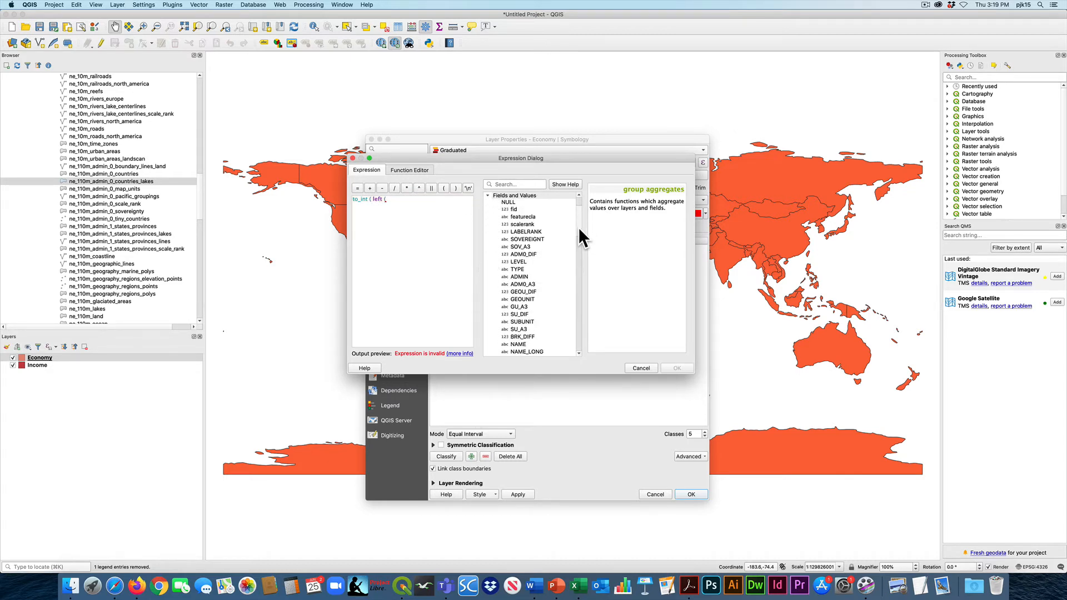
drag(578, 228, 578, 260)
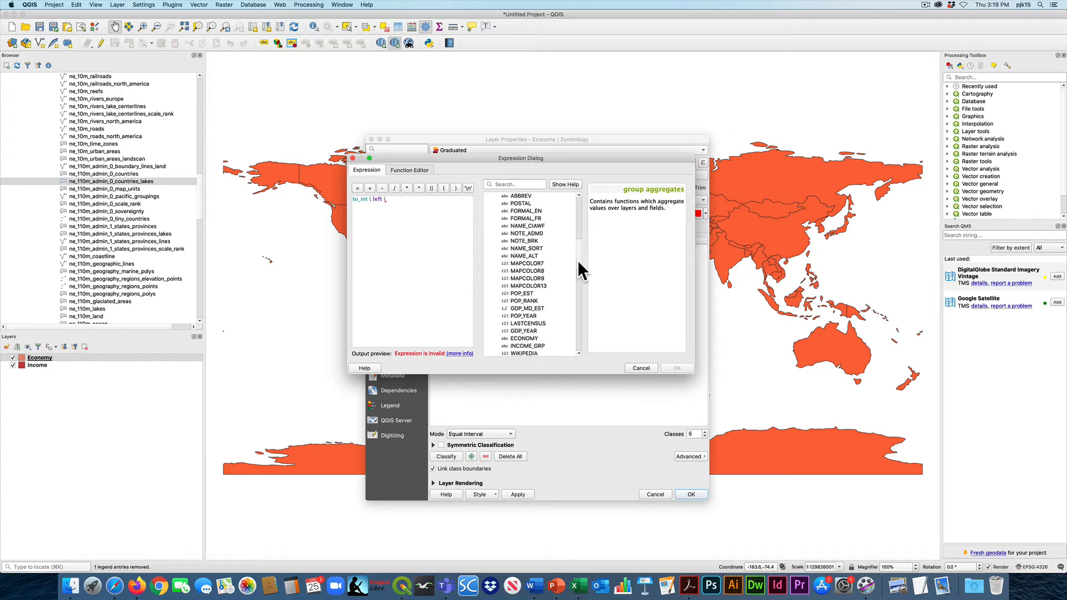
double_click(518, 338)
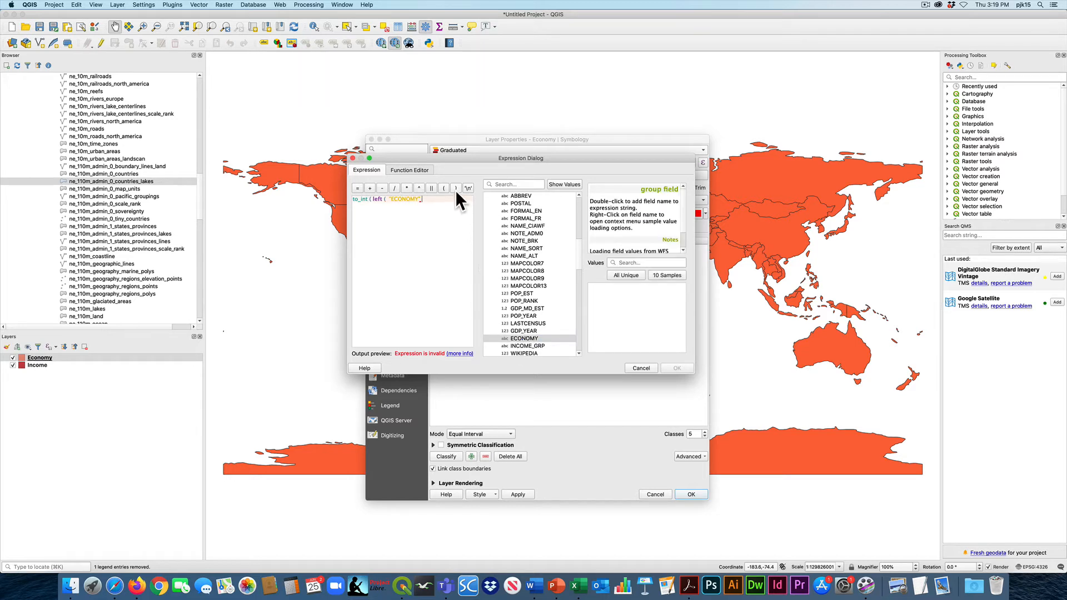
text(, 1)
click(454, 188)
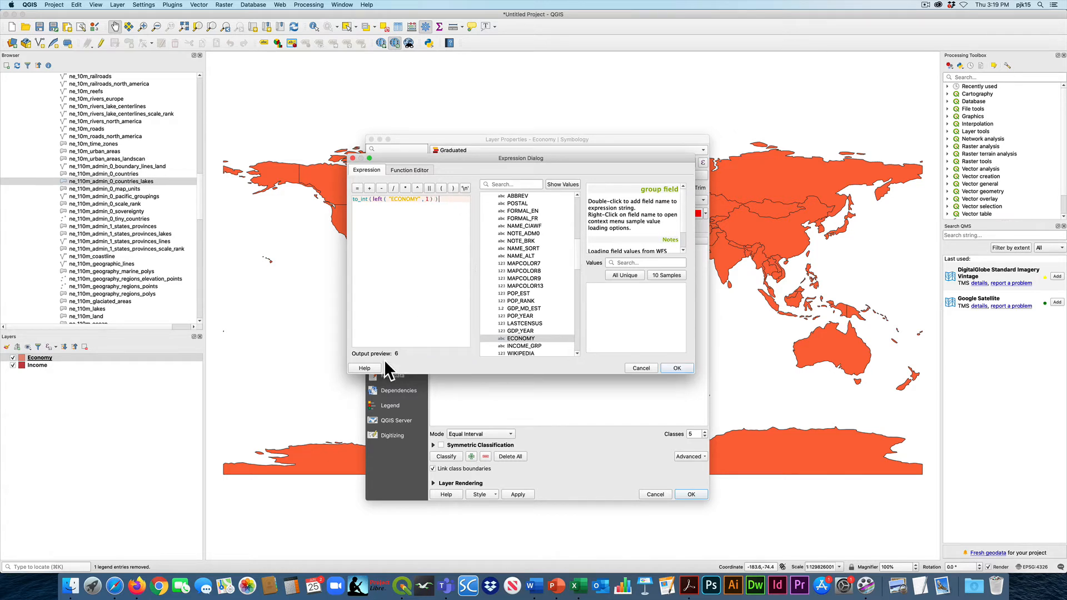
click(682, 368)
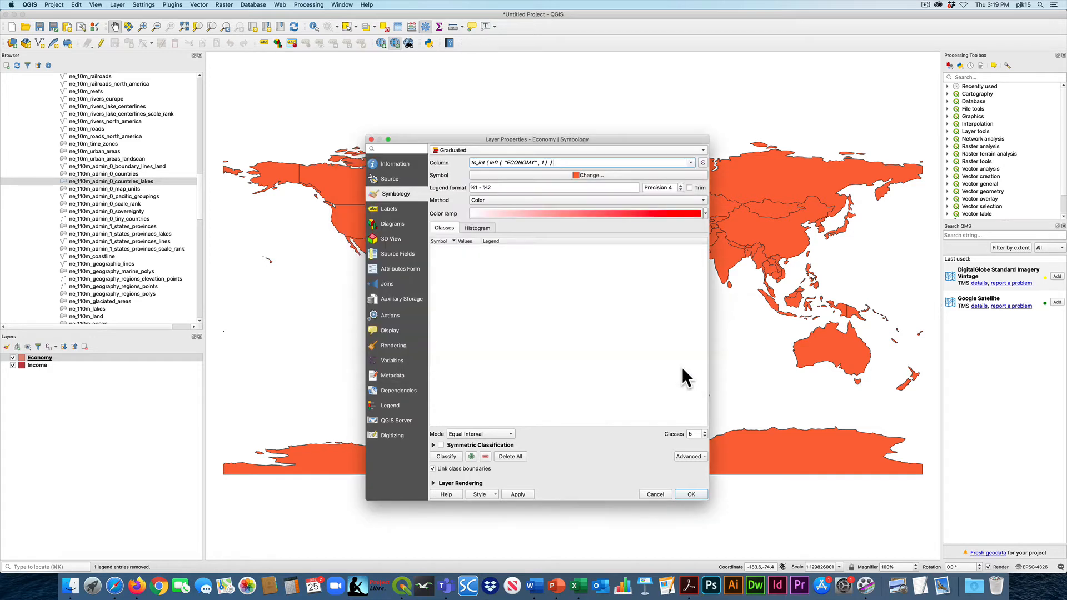
Step: Classify the Economy layer into 3 equal-interval classes and apply the graduated style to the map
click(704, 436)
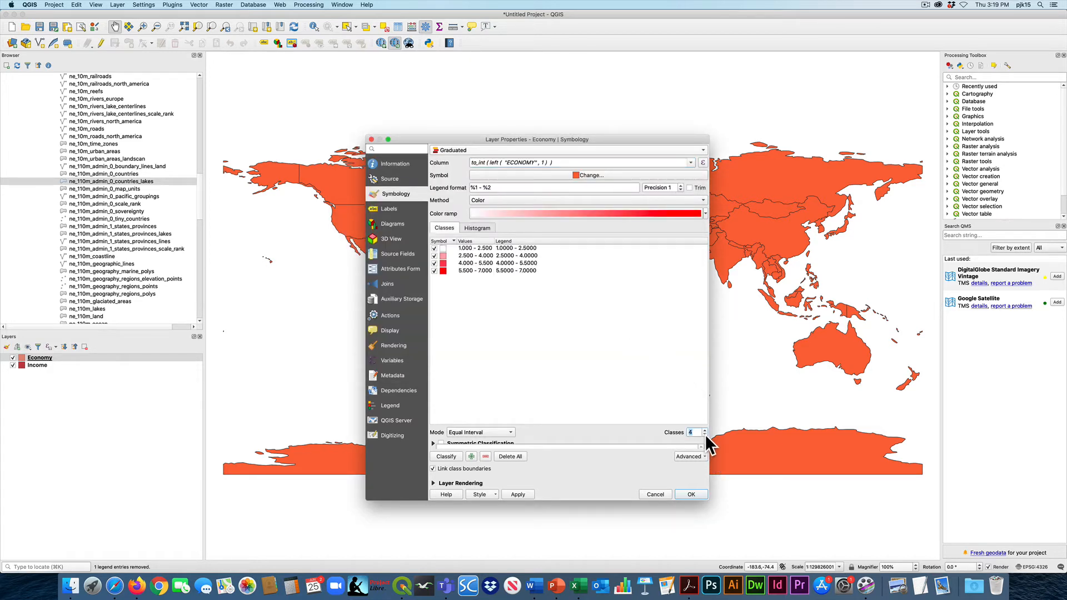
click(705, 435)
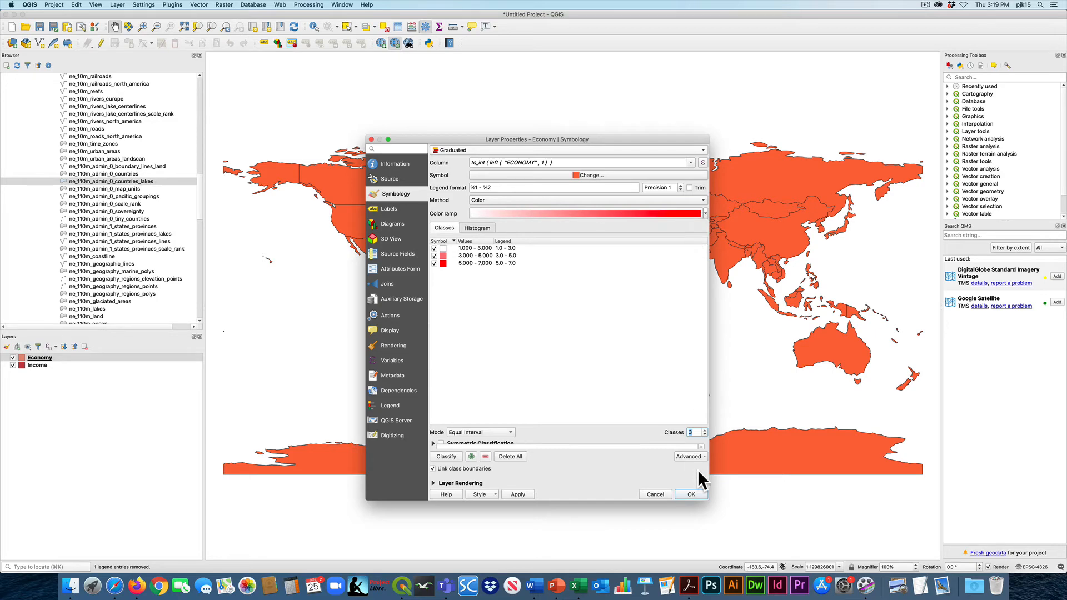
click(691, 494)
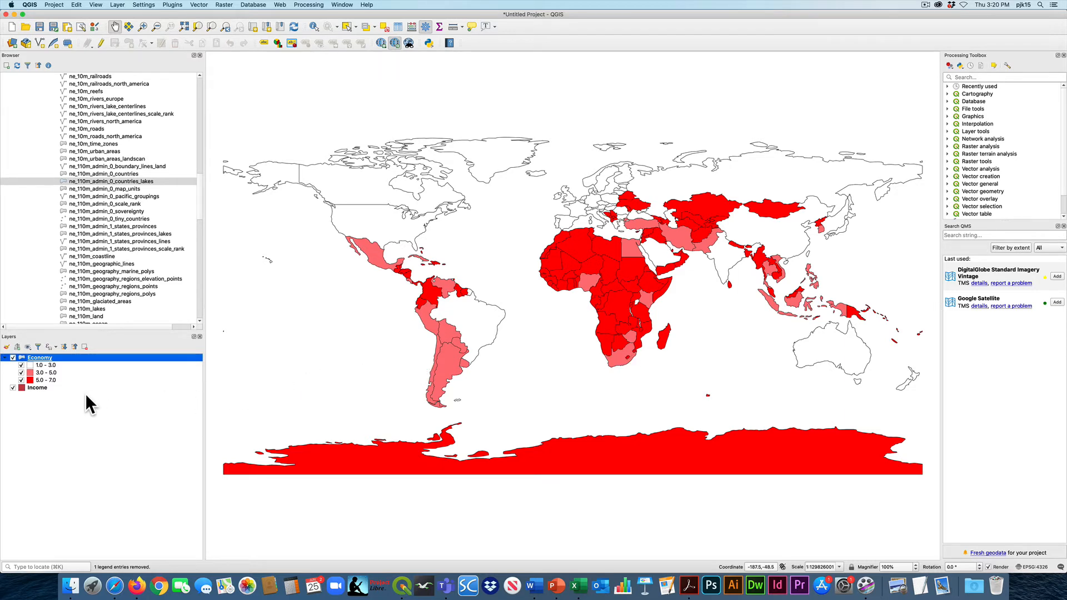
Step: Change the Income layer's symbology from a single symbol to Graduated
double_click(39, 388)
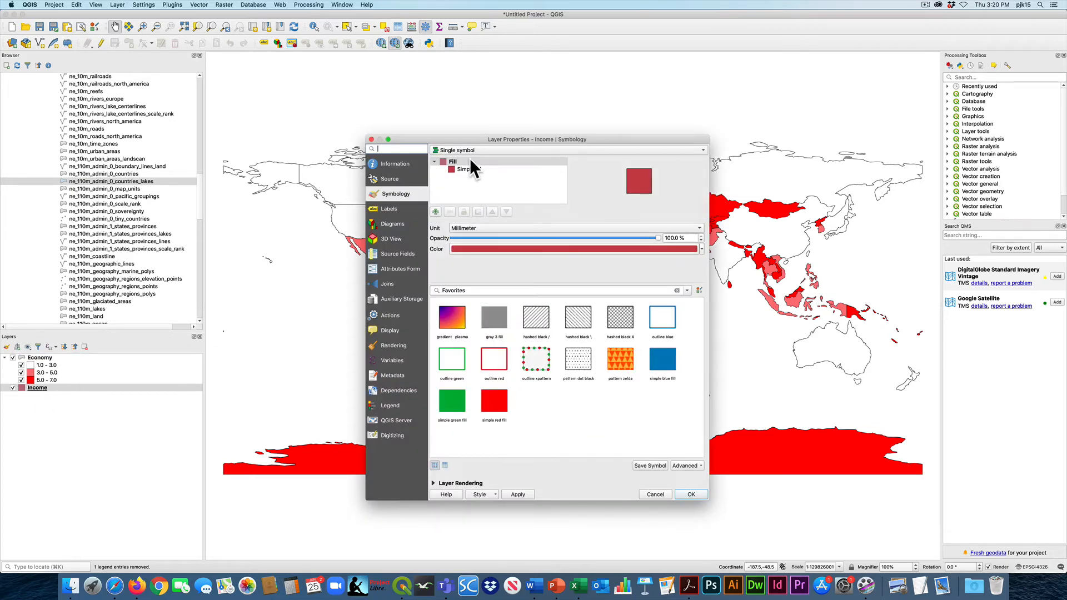
click(485, 149)
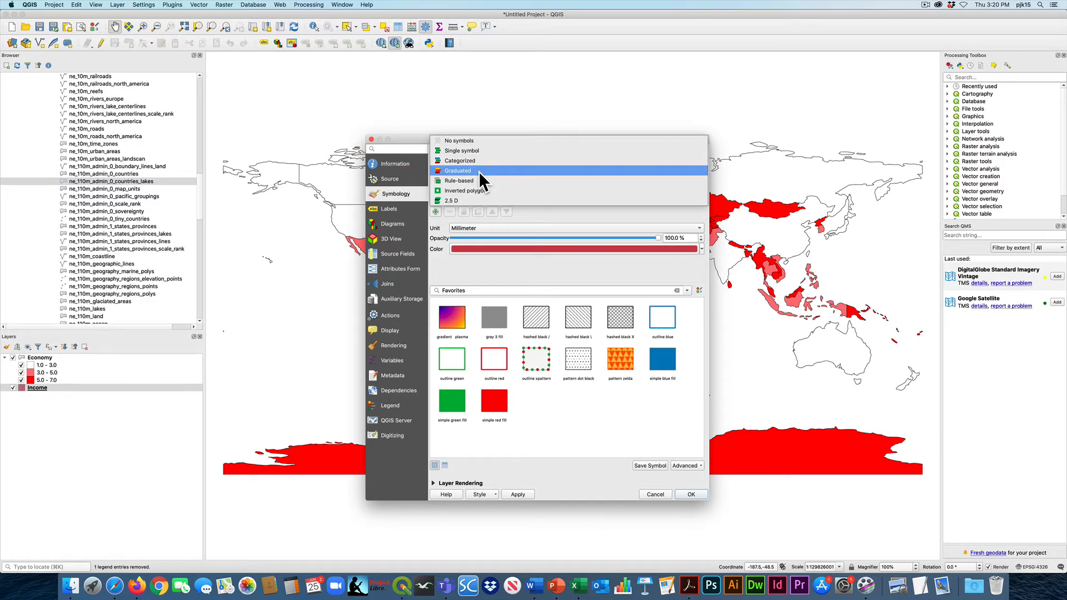
click(479, 171)
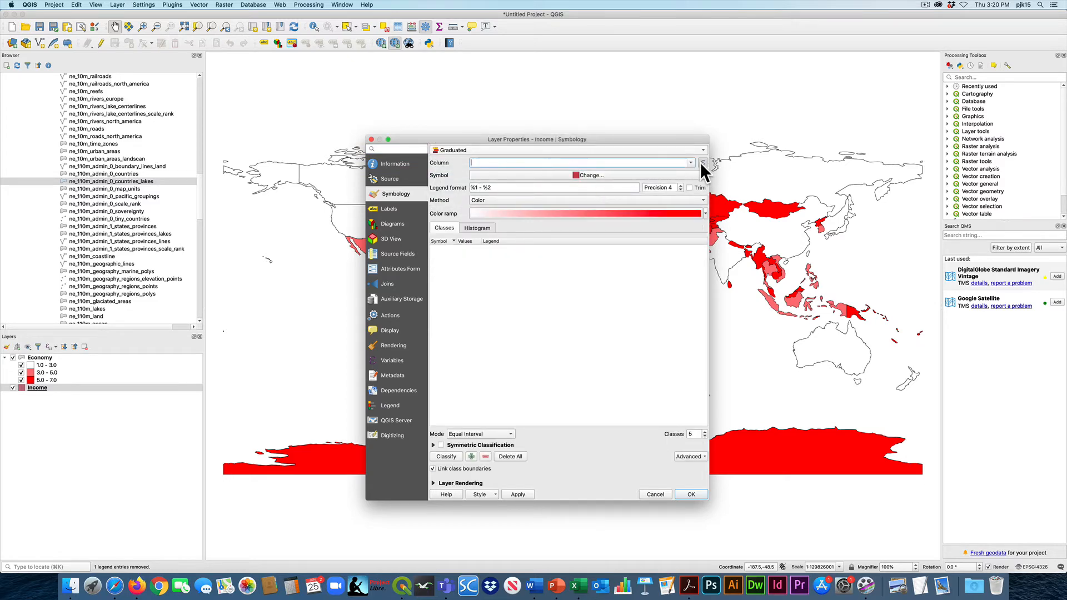
Step: Set the Income layer's classification column to the expression to_int ( left ( "INCOME_GRP" , 1 ) )
click(702, 163)
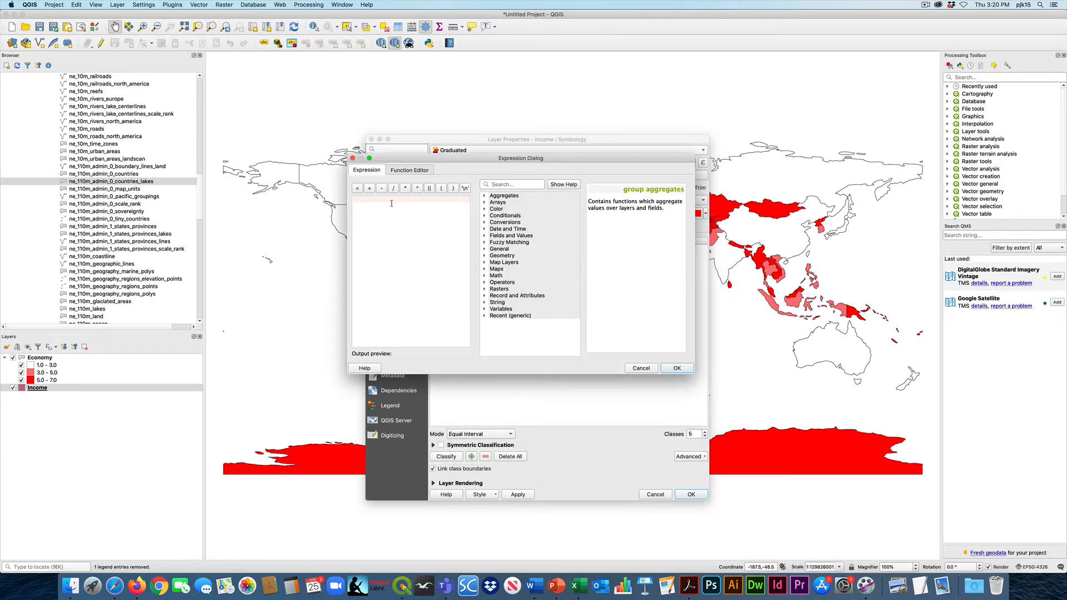
text(to_int)
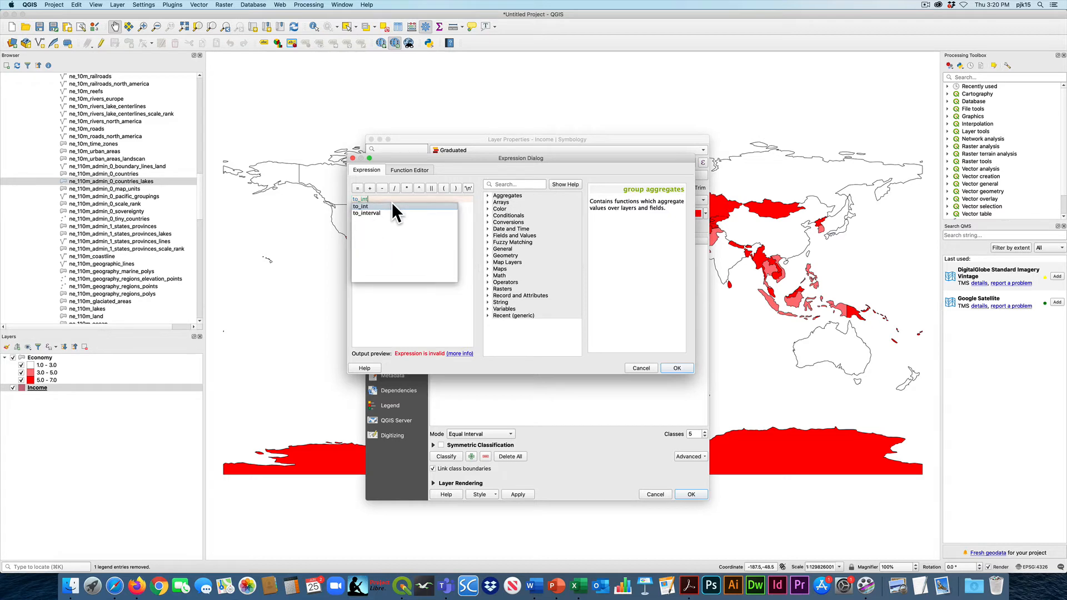
double_click(385, 205)
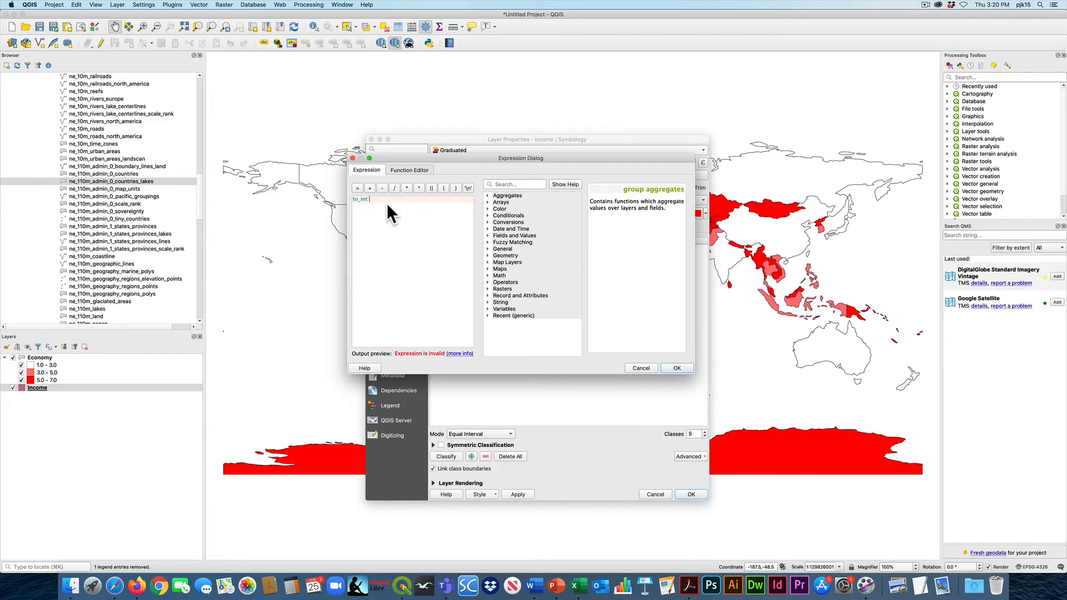
click(444, 187)
text(lef)
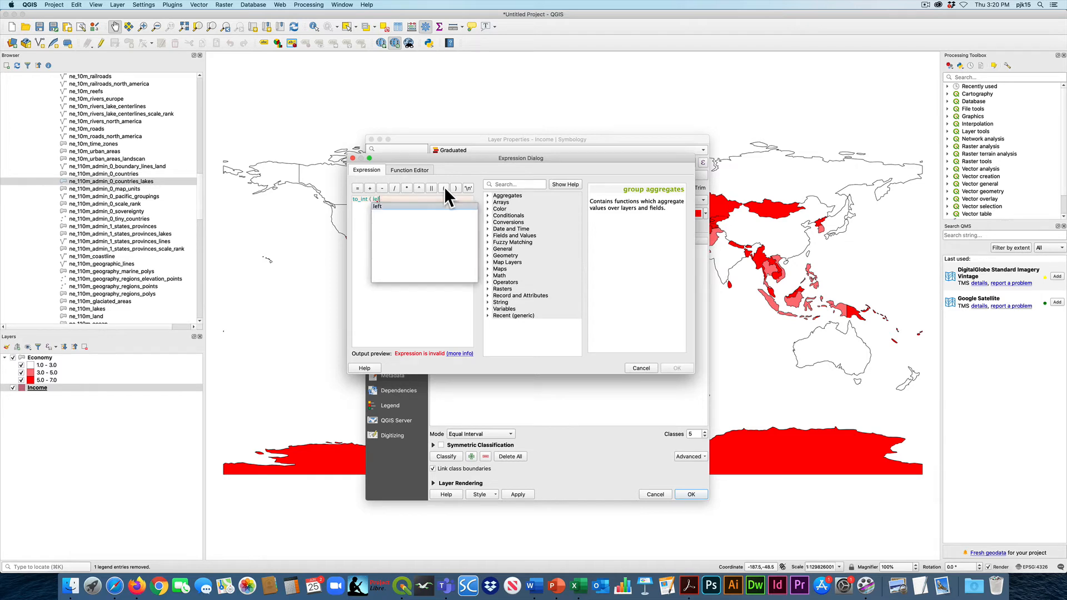
text(t)
double_click(443, 188)
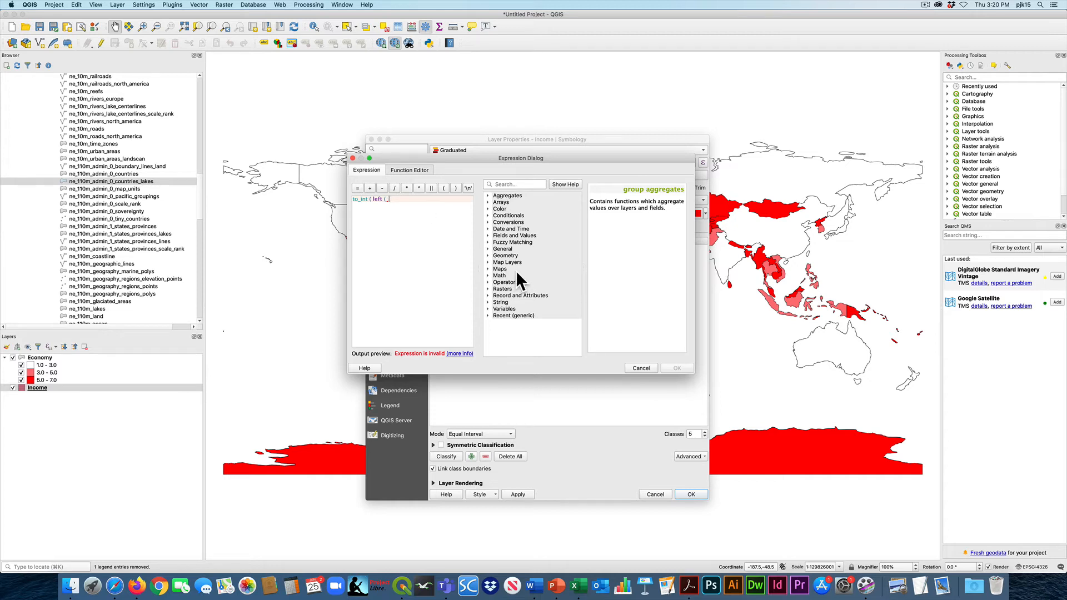
click(487, 235)
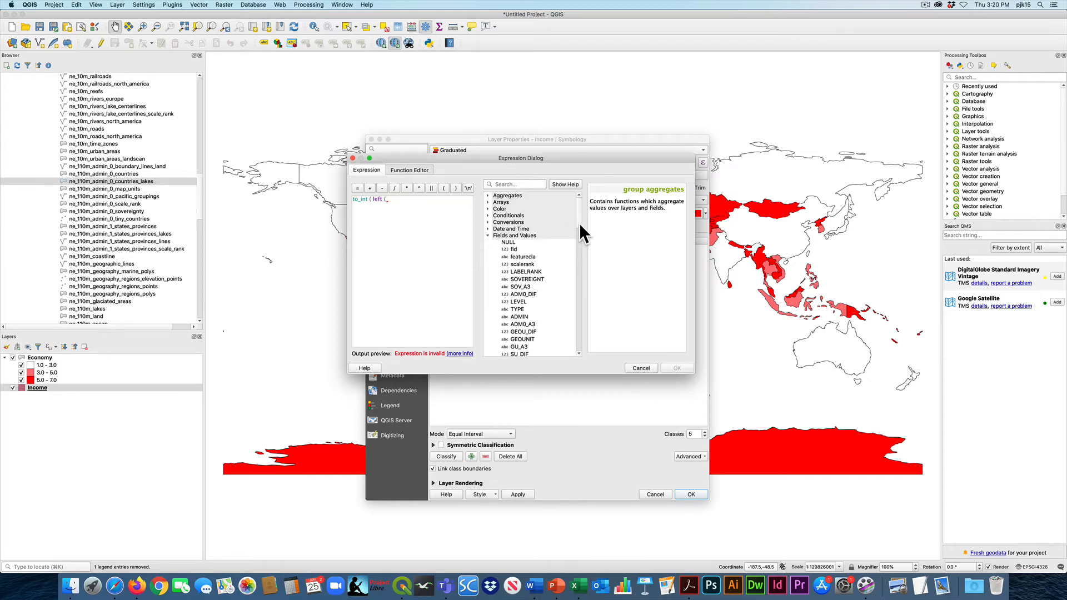
scroll(579, 233, down, 10)
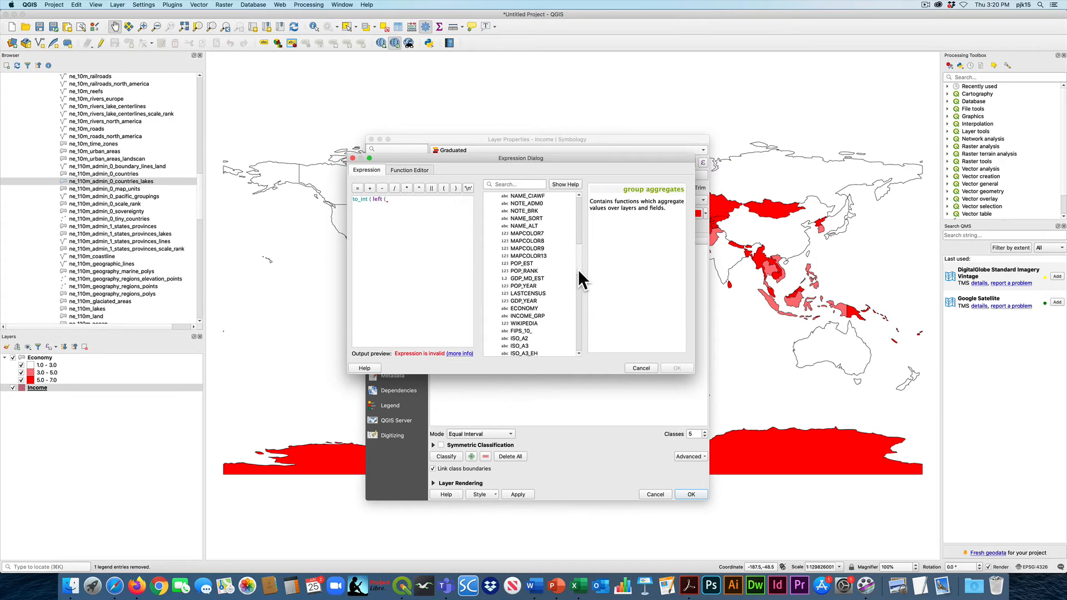
double_click(541, 315)
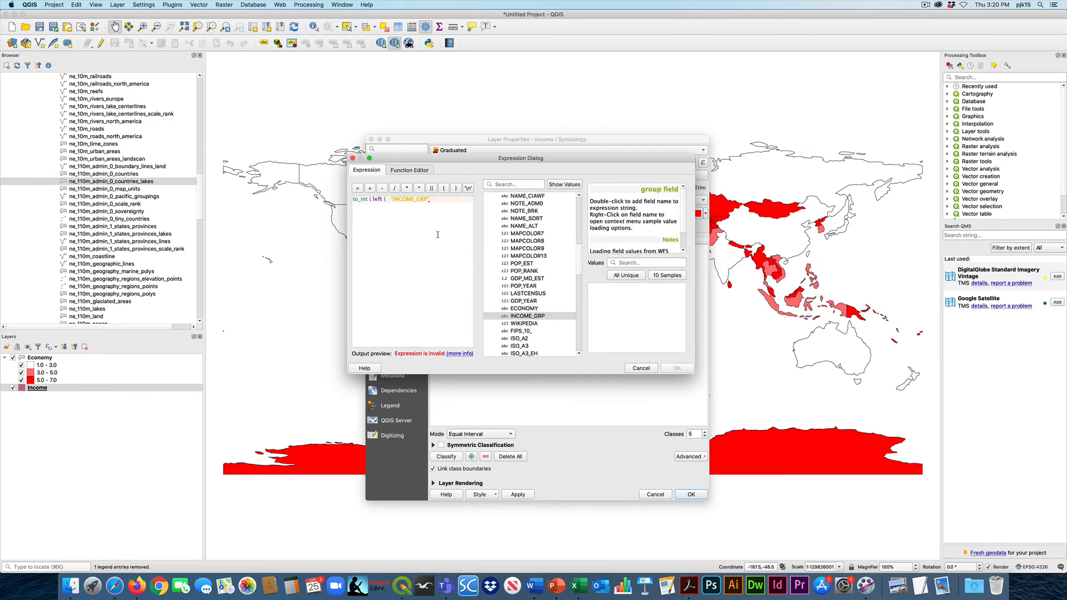
text(, 1)
click(454, 189)
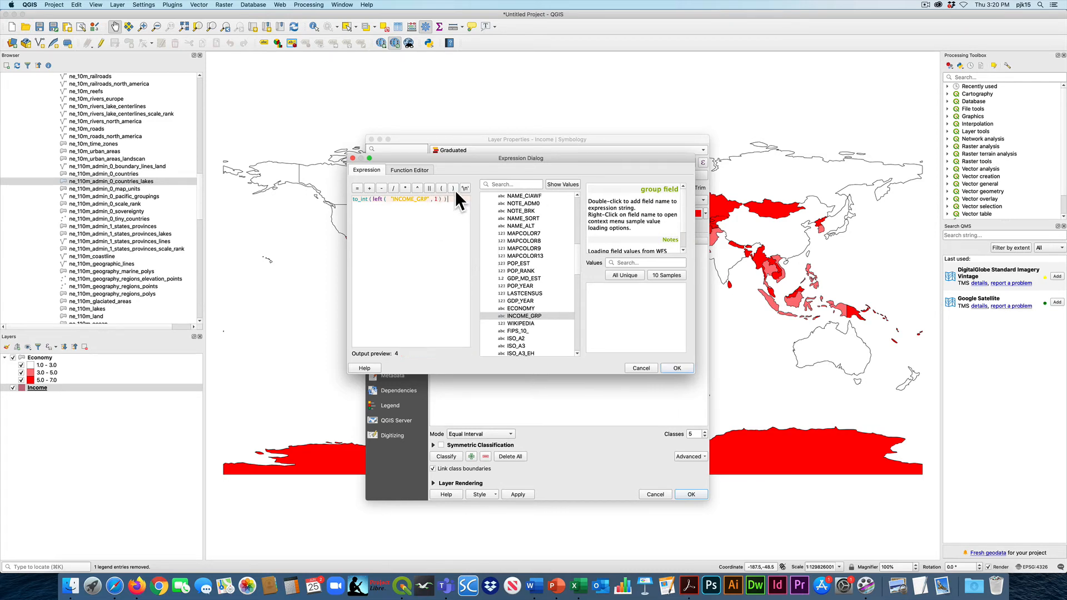
click(677, 368)
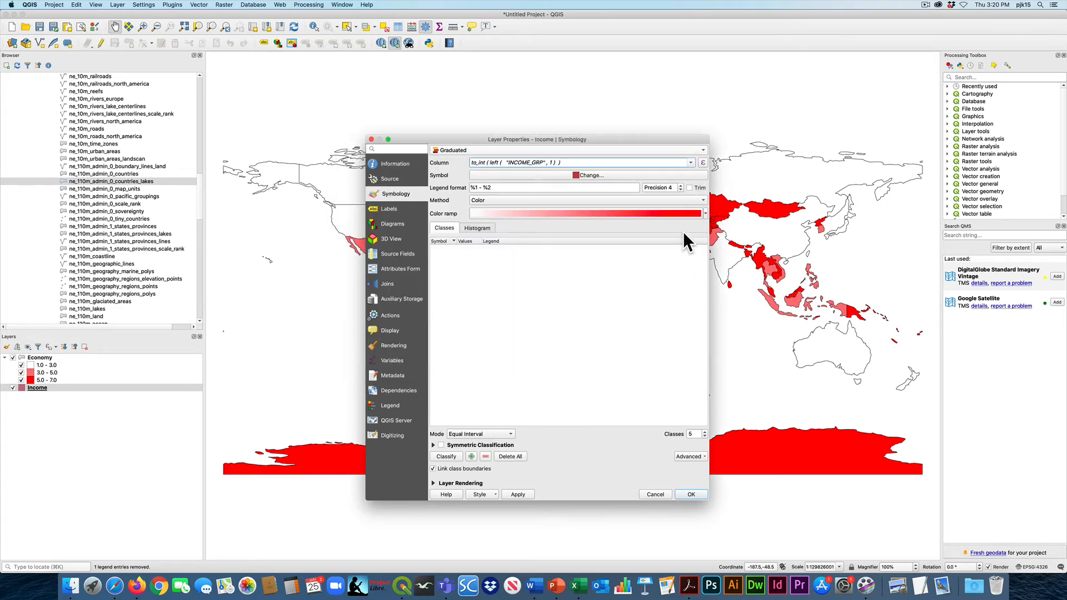
Step: Classify the Income layer into 3 equal-interval classes with a white-to-blue color ramp and apply the style to the map
click(704, 437)
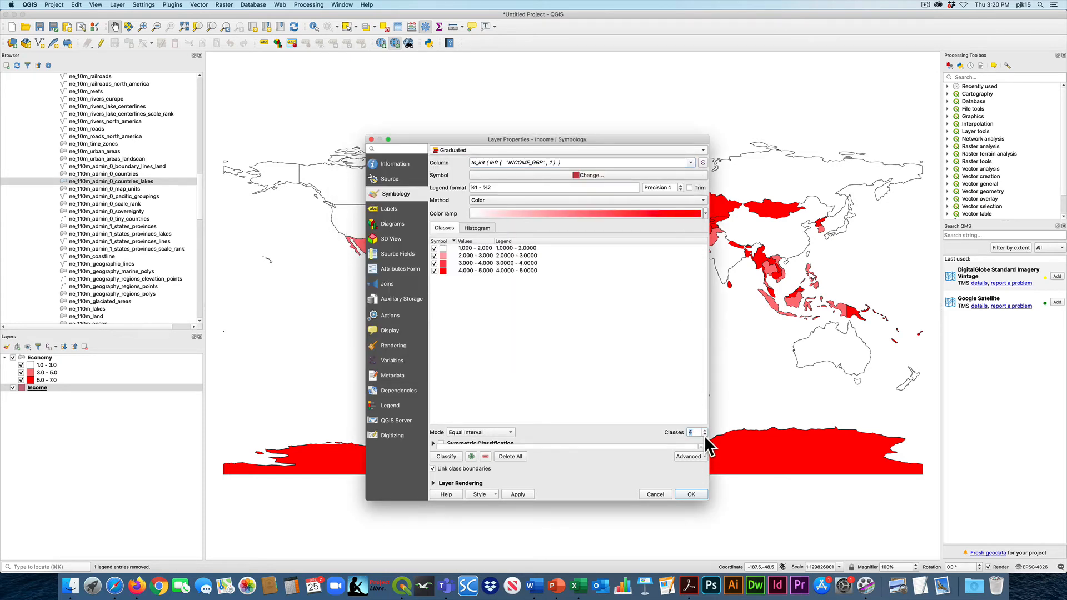
click(705, 434)
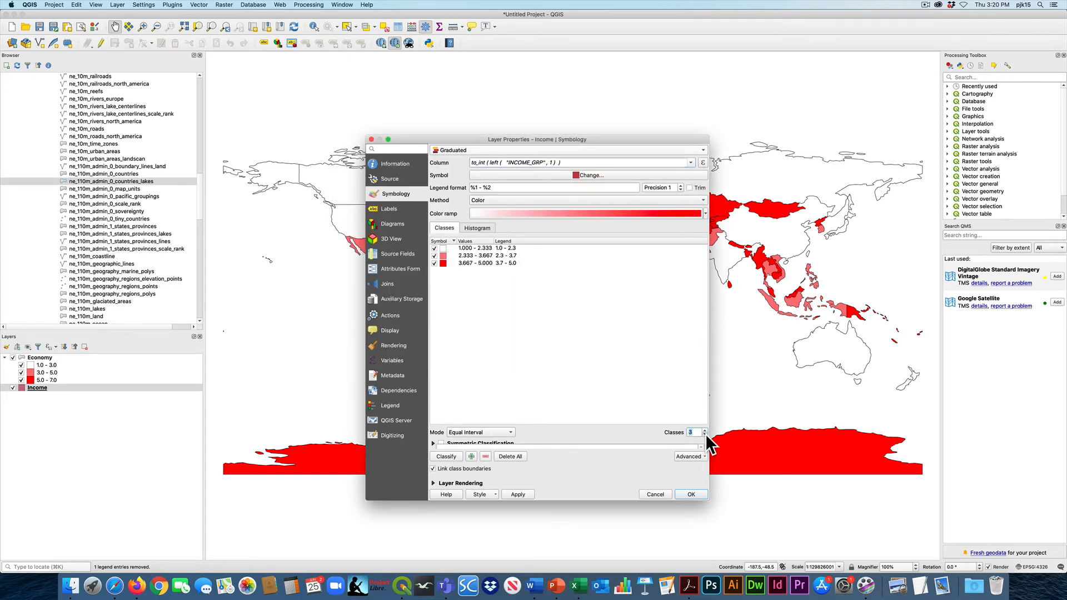
click(704, 213)
click(538, 246)
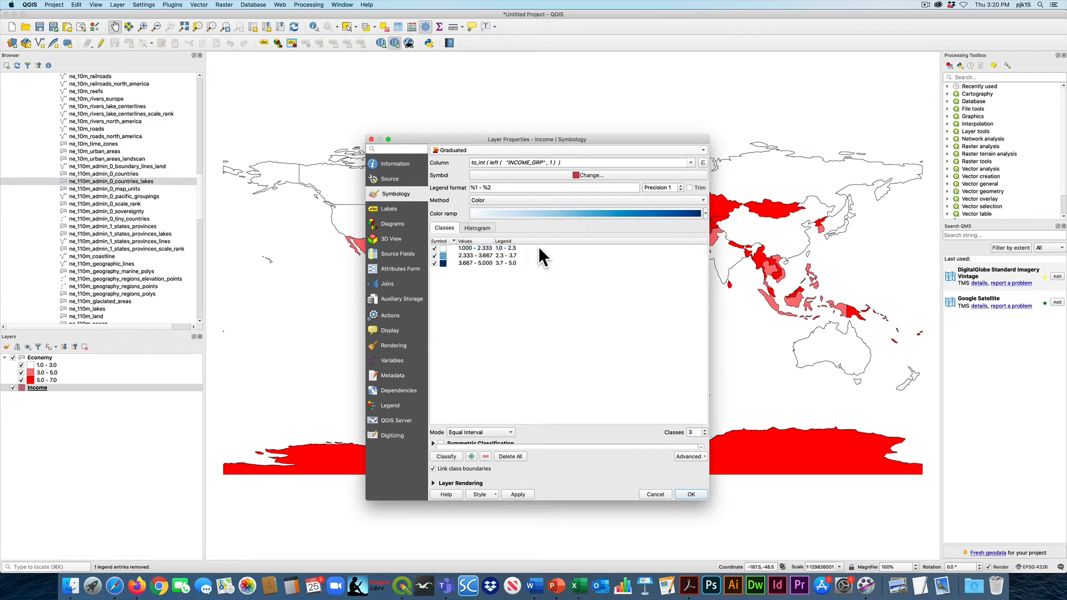
click(692, 493)
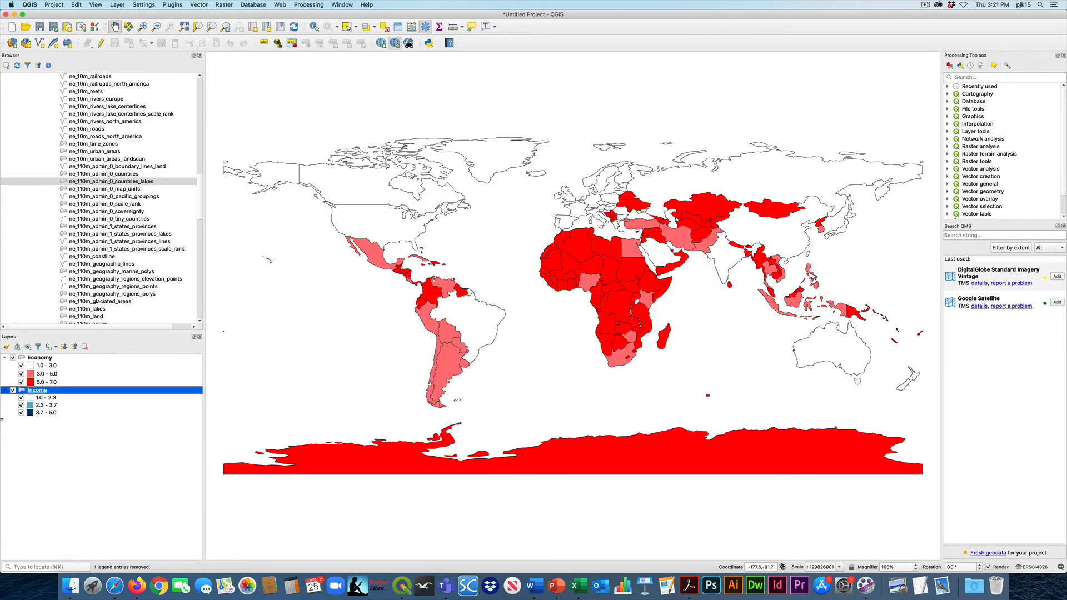
Step: Switch the Economy layer off and on repeatedly to compare its map with the Income layer beneath it
click(12, 357)
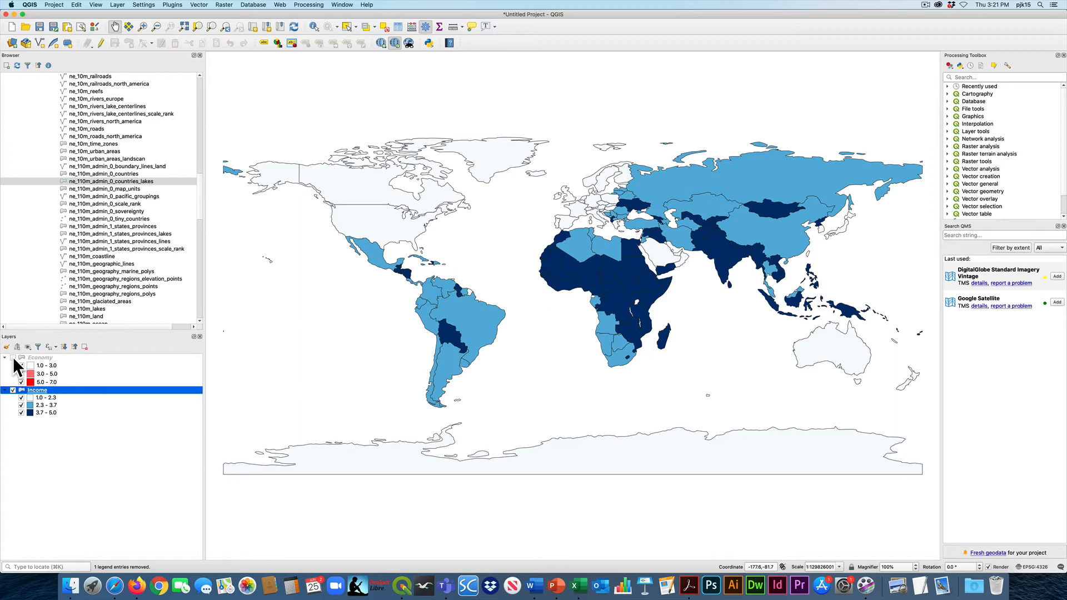
click(12, 357)
click(12, 356)
click(12, 357)
click(12, 357)
click(12, 357)
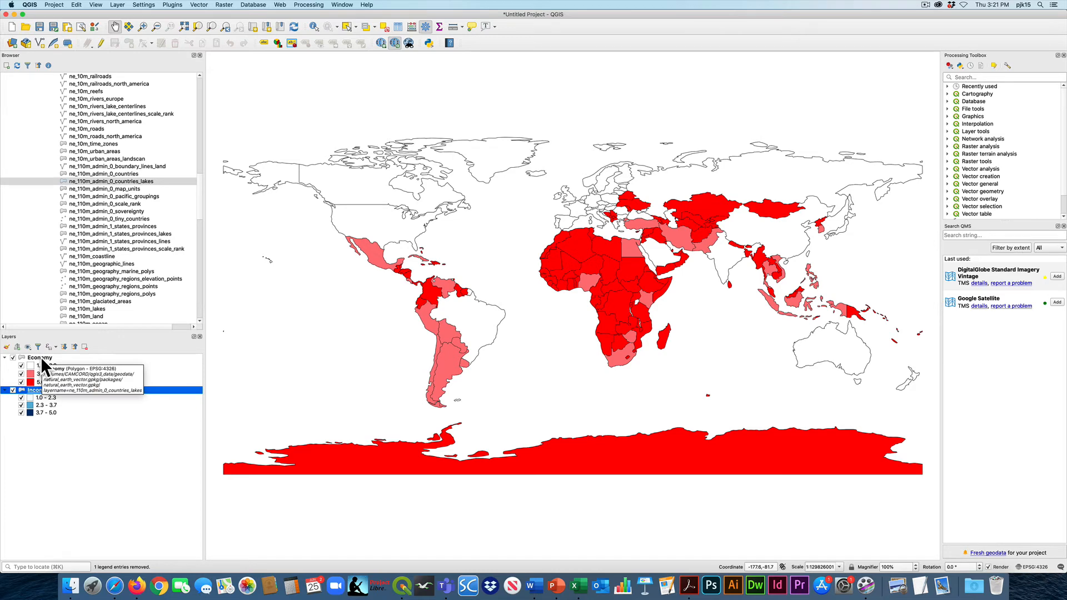
Step: Set the Economy layer's layer blending mode to Multiply and apply it to the map
double_click(41, 358)
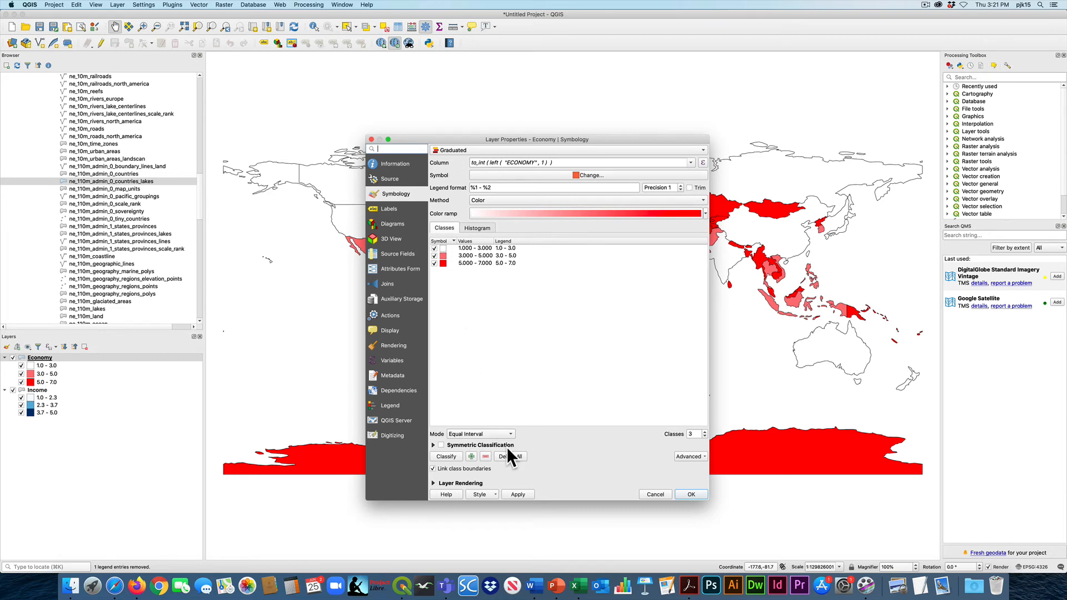
click(433, 483)
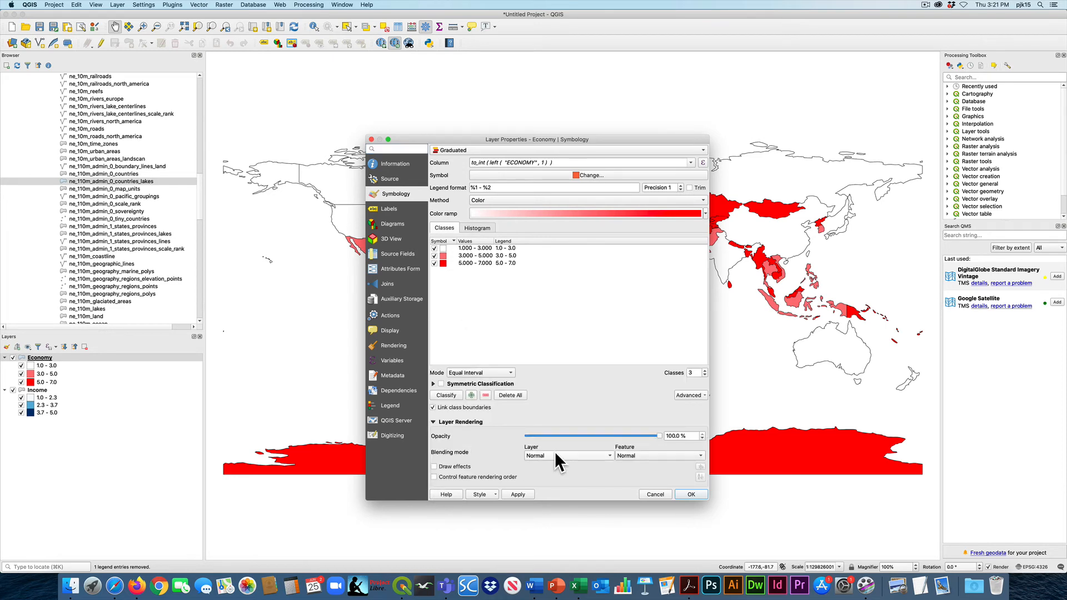
click(609, 455)
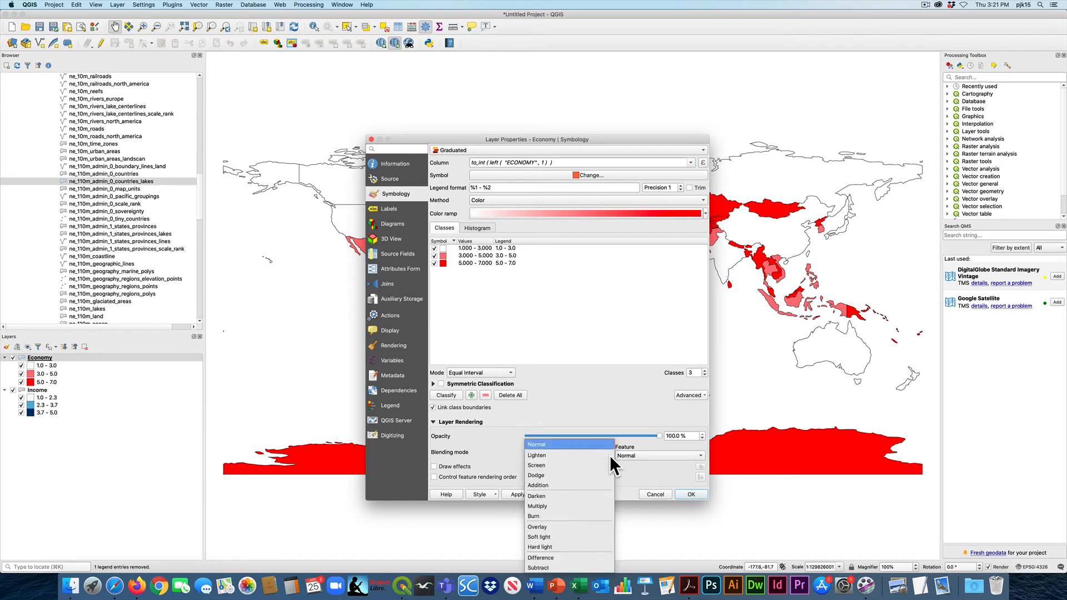
click(563, 505)
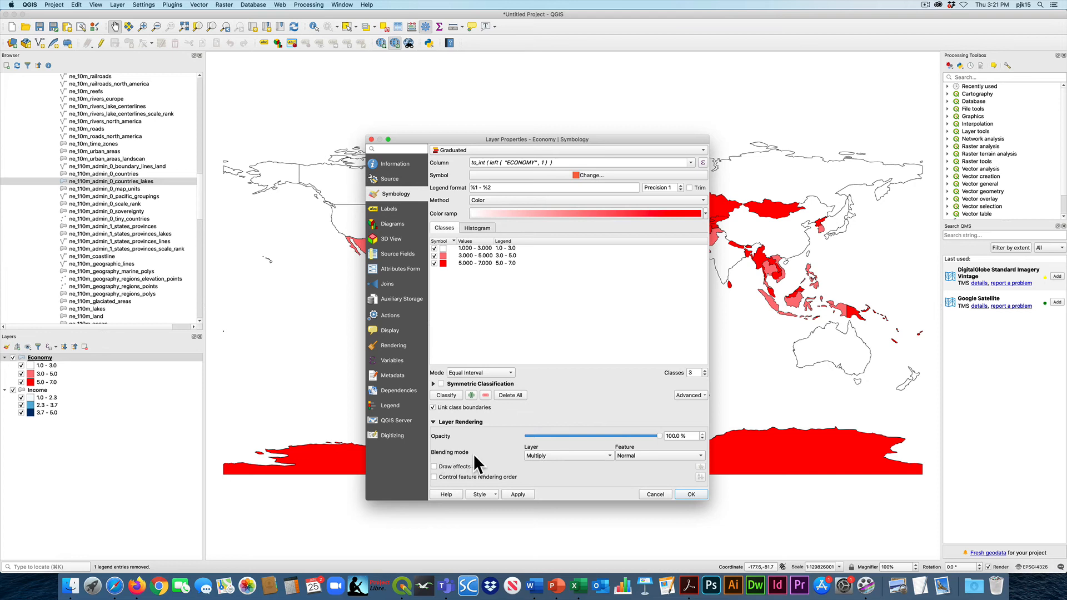
click(522, 494)
click(689, 493)
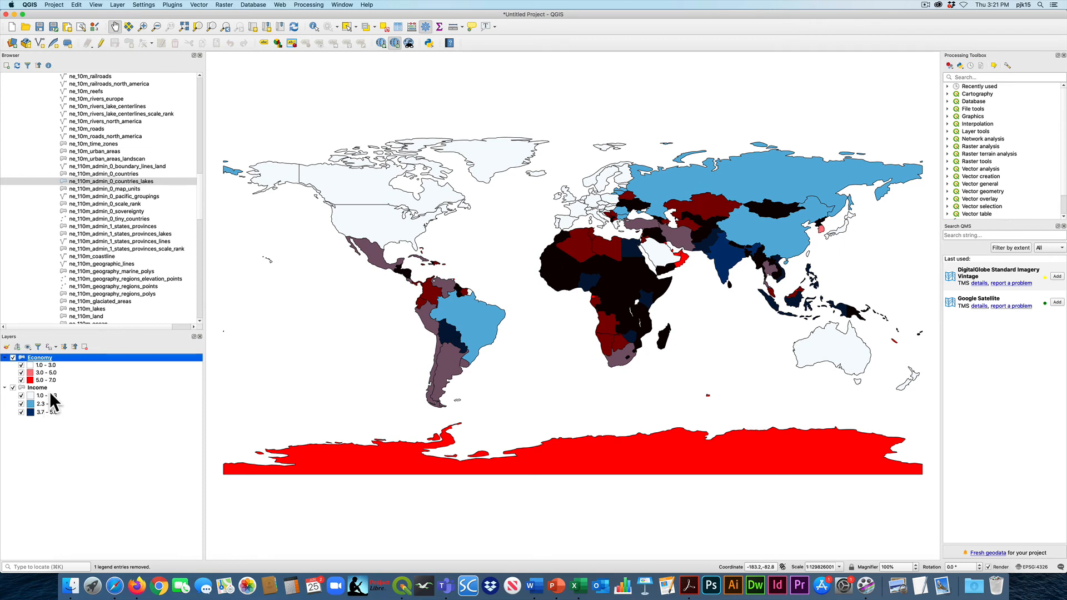
Step: Change the project's coordinate reference system to World_Robinson (EPSG:54030)
click(55, 5)
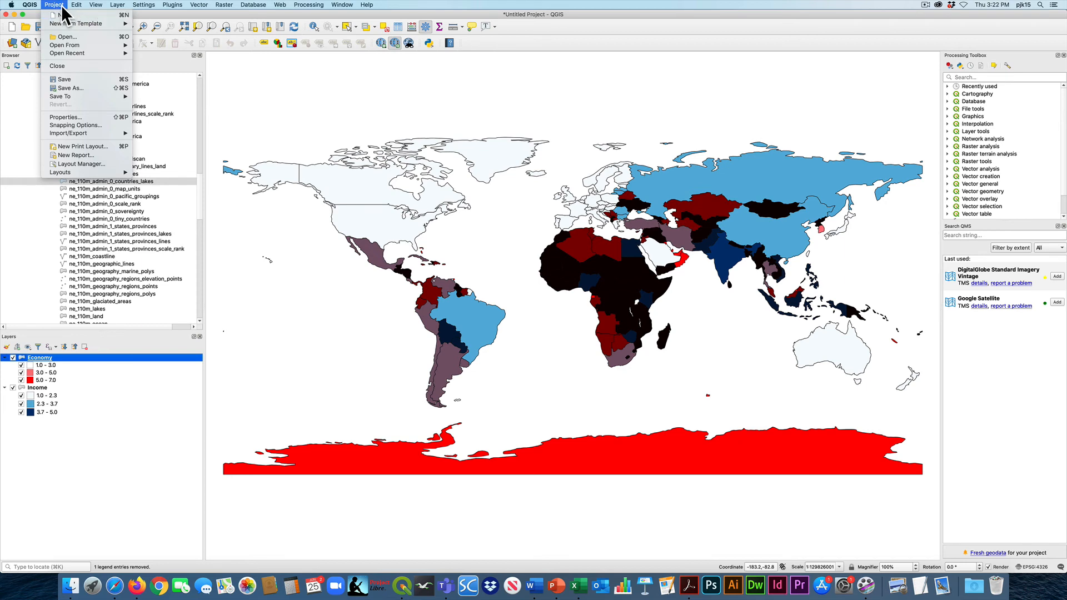
click(70, 117)
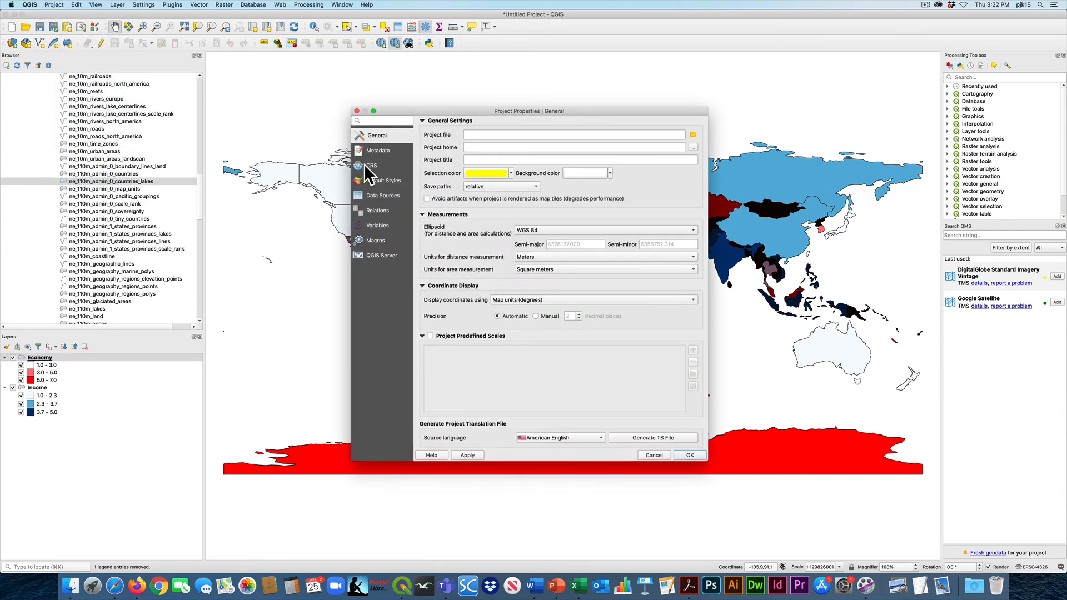
click(372, 165)
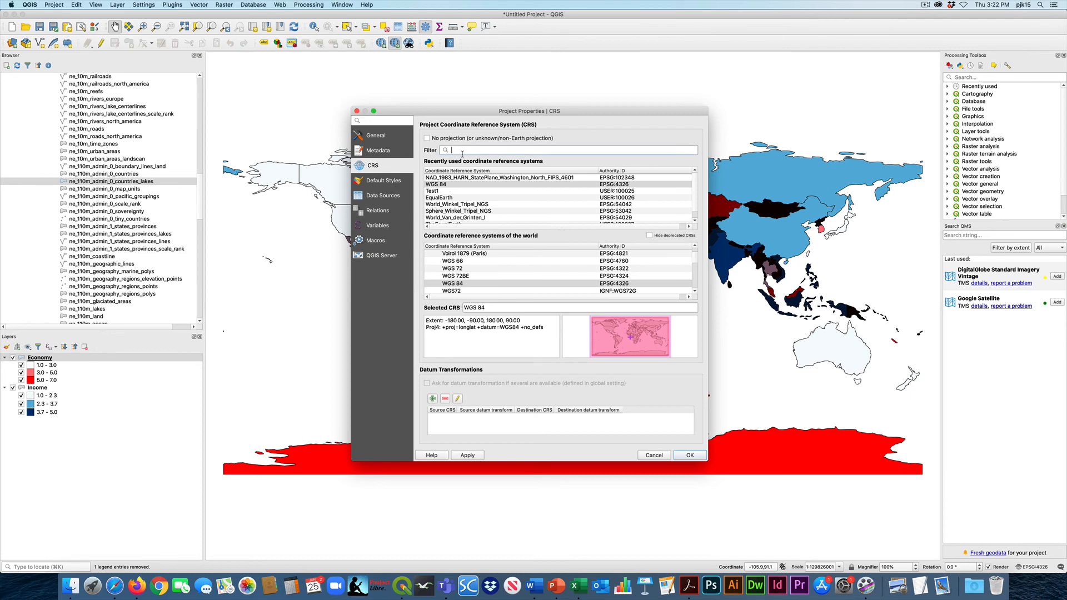
click(462, 151)
text(robi)
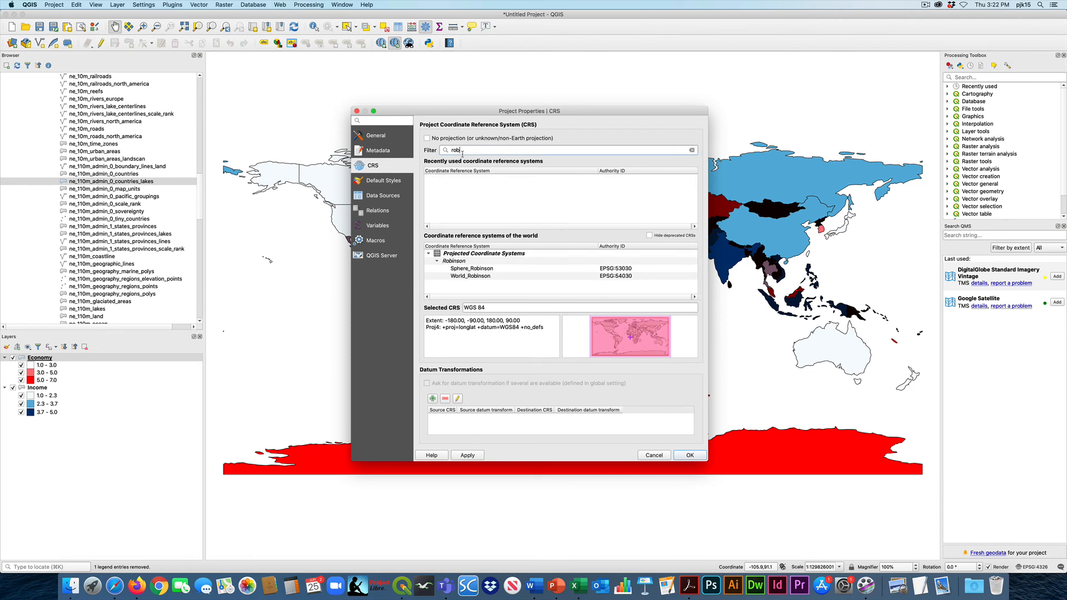
click(469, 276)
click(689, 455)
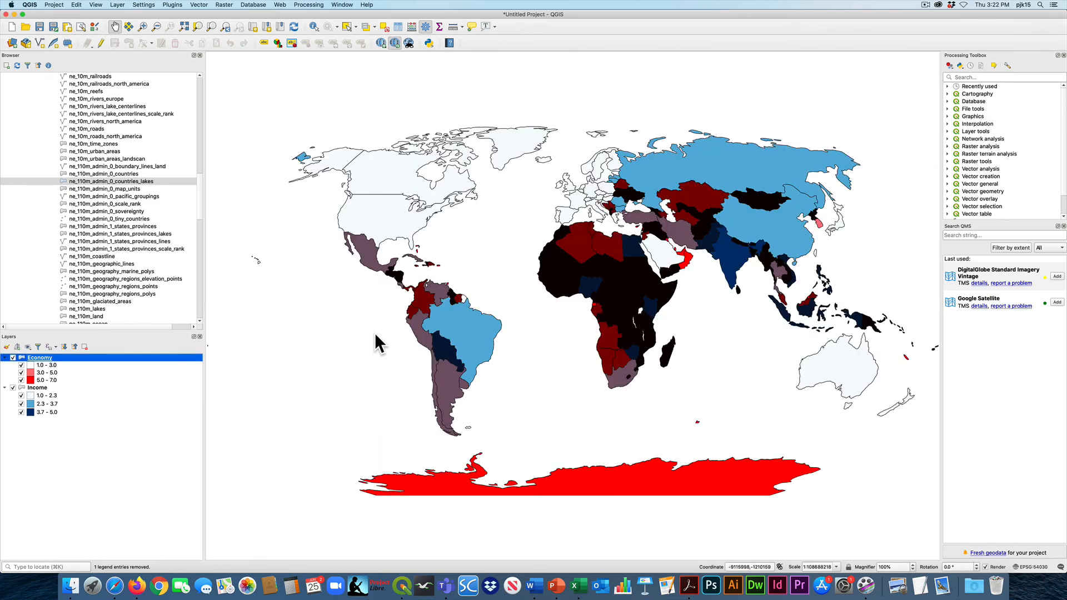
Step: Set the project's background color to dark gray from the recent colors
click(49, 5)
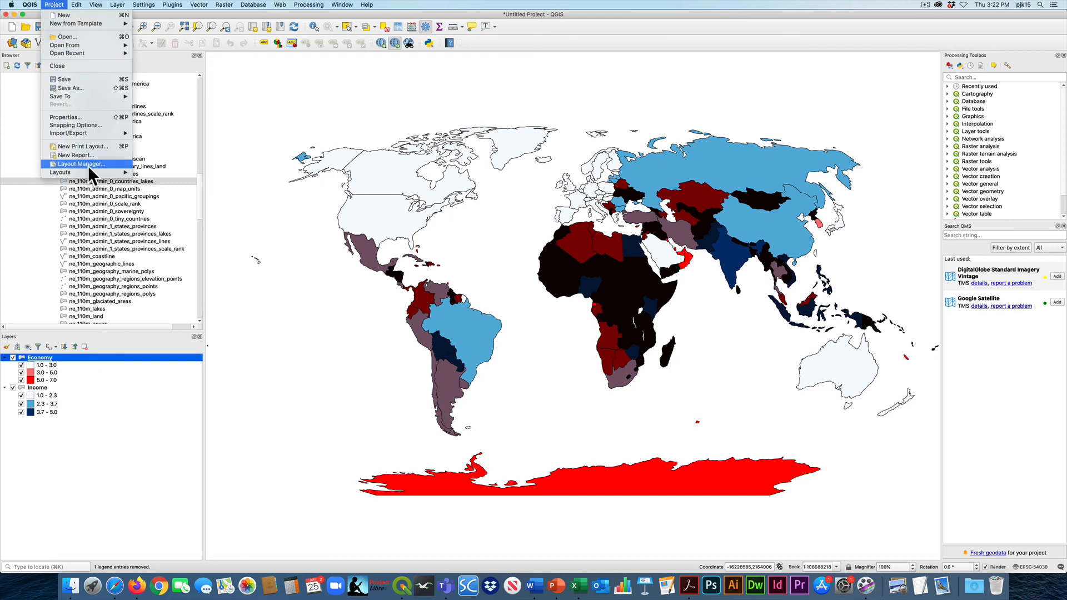
click(84, 117)
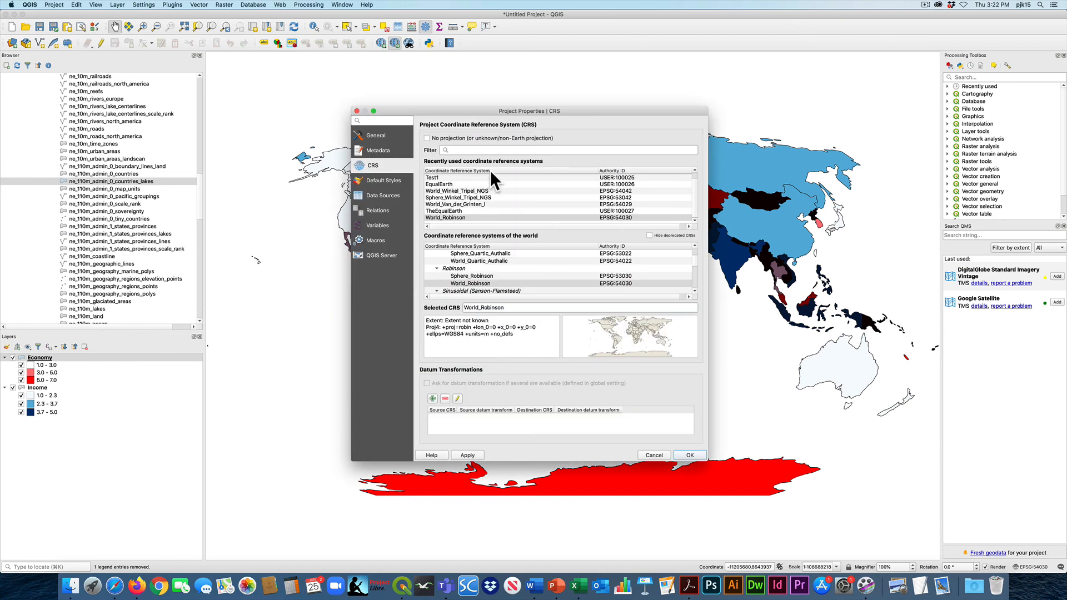
click(382, 137)
click(609, 173)
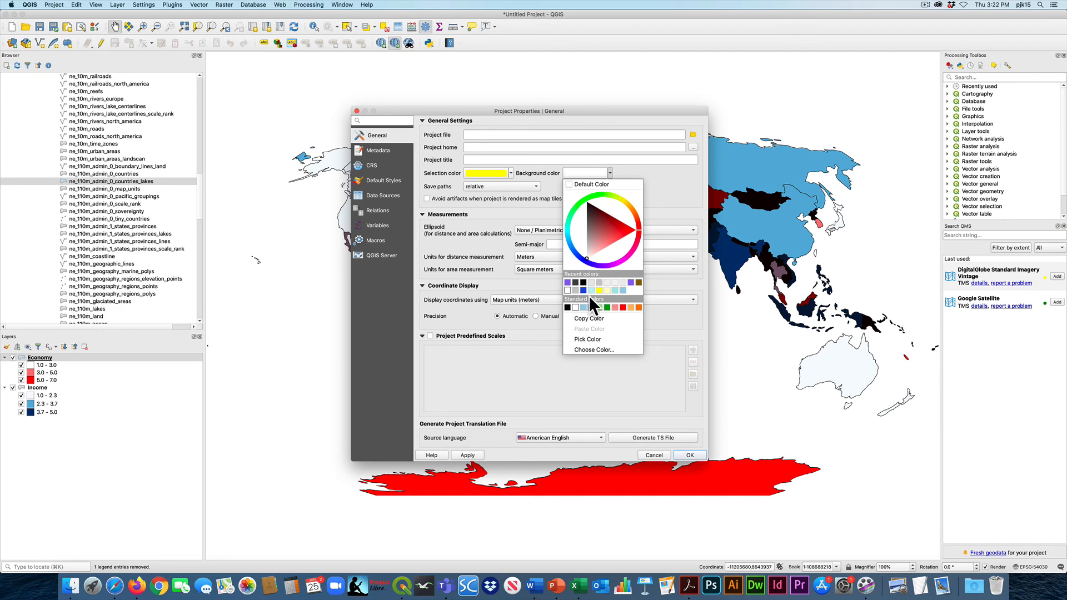
click(576, 283)
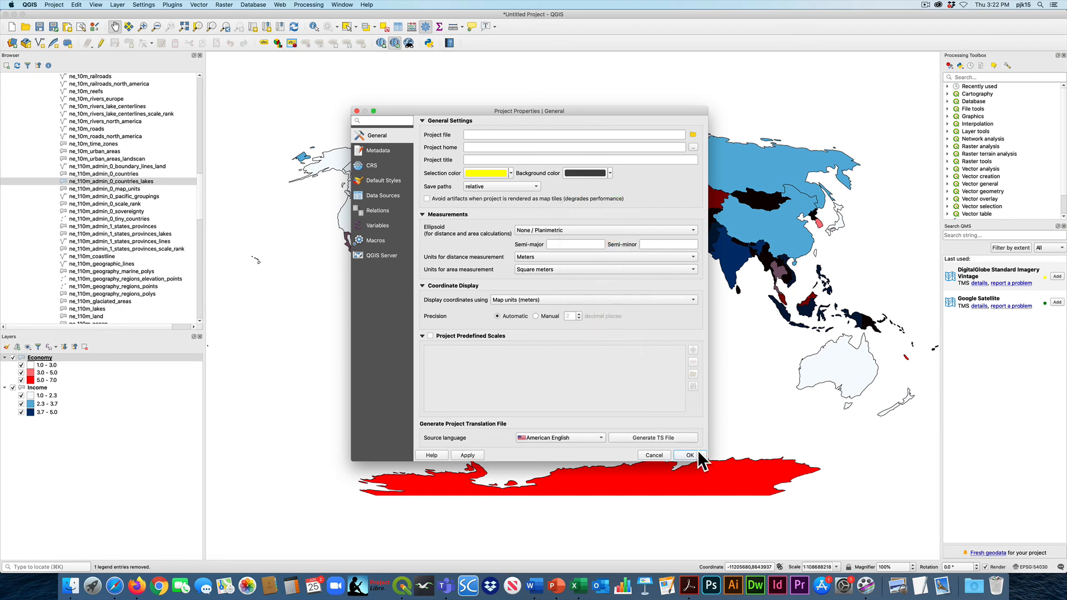